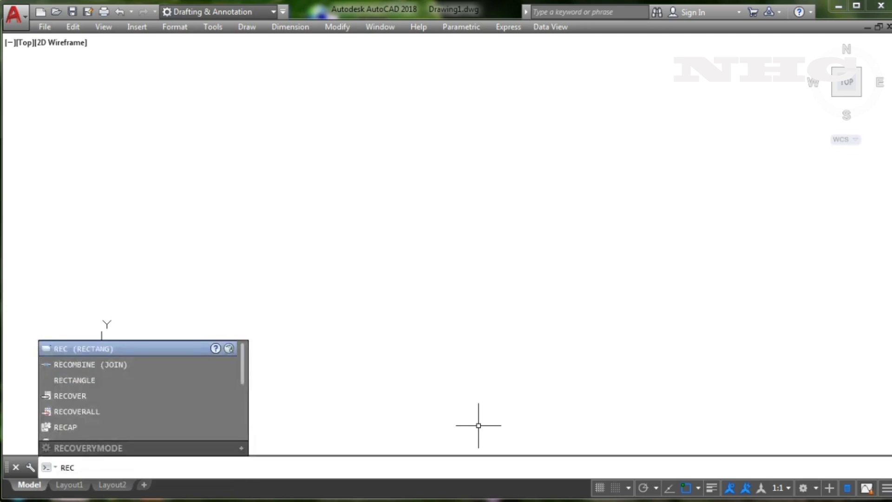
# Draw the wide rectangular plate outline from its upper-left to lower-right corner.
pyautogui.press('Return')
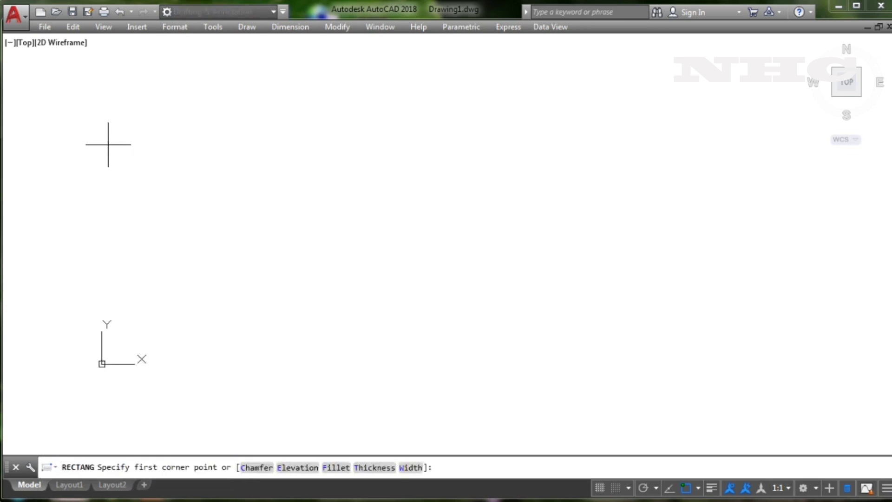
pyautogui.click(91, 132)
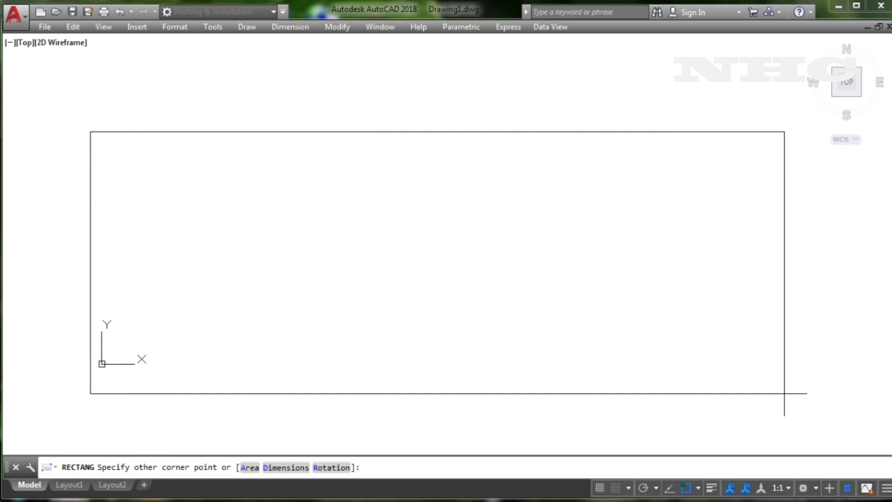
pyautogui.click(788, 402)
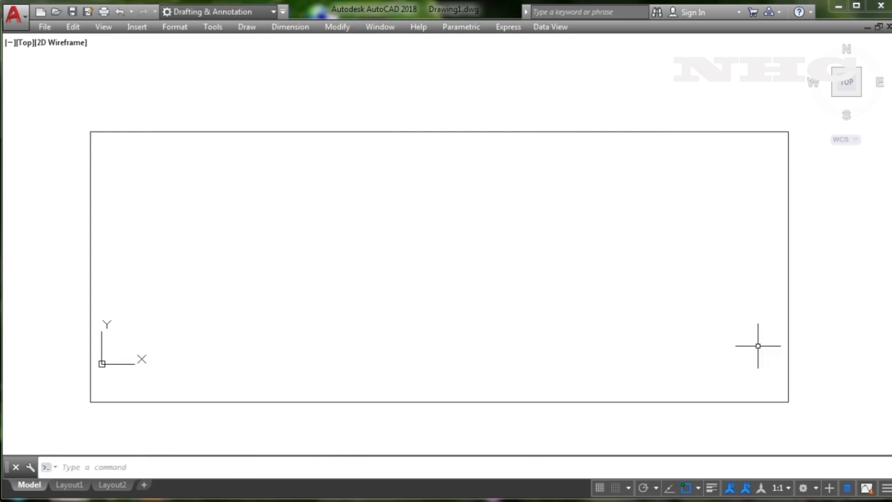
# Draw a radius-10 circle centred in the middle of the plate.
pyautogui.write('c')
pyautogui.press('Return')
pyautogui.click(436, 280)
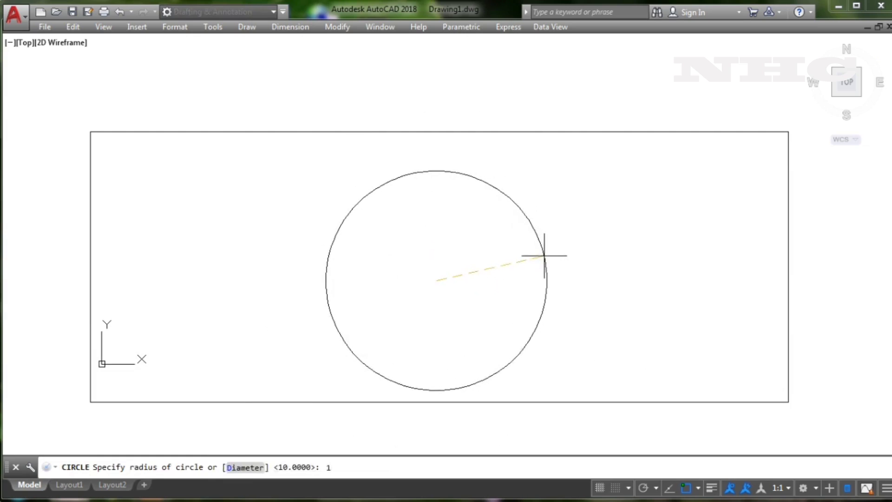
pyautogui.press('Return')
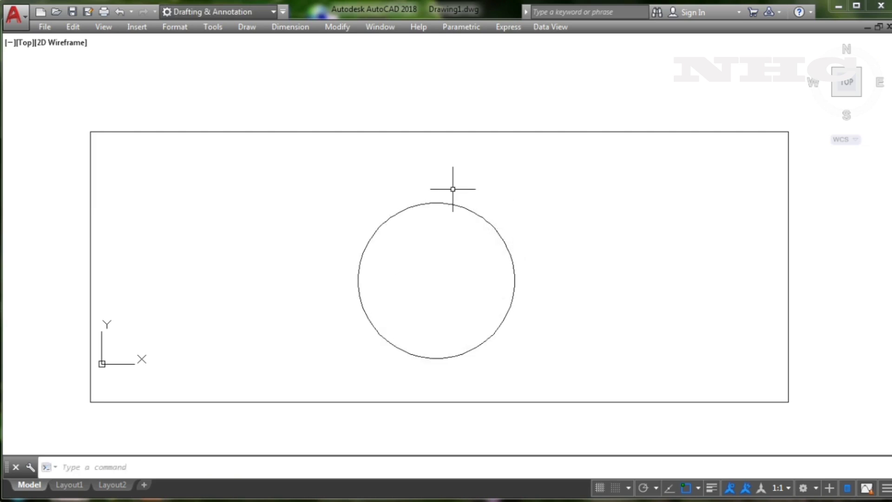
pyautogui.write('l')
pyautogui.press('Return')
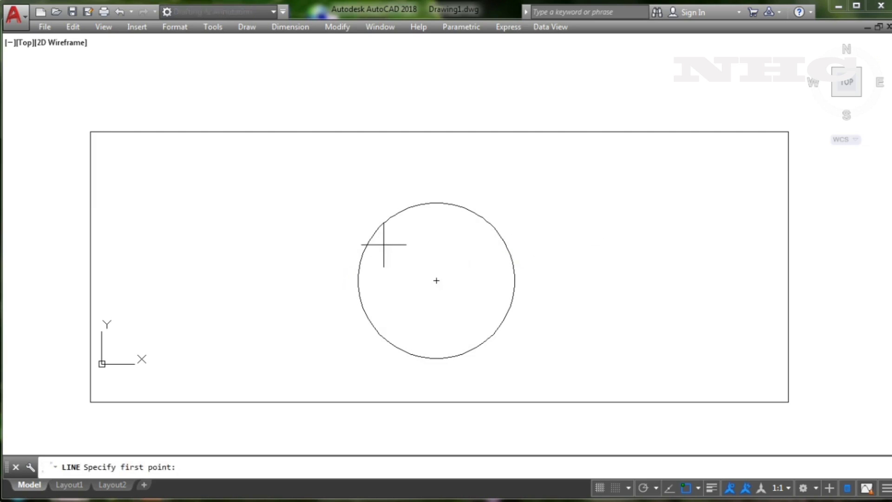
# Draw a line through the circle's centre from its upper-left edge to its lower-right edge.
pyautogui.click(391, 217)
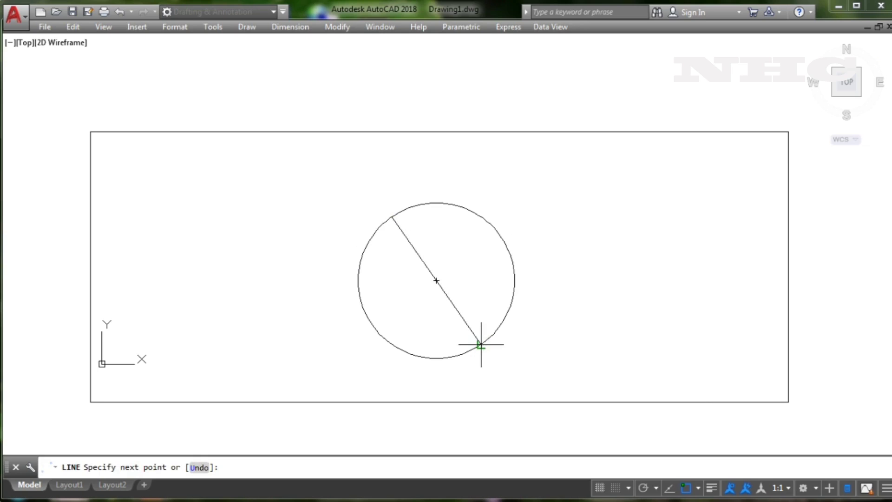
pyautogui.click(481, 345)
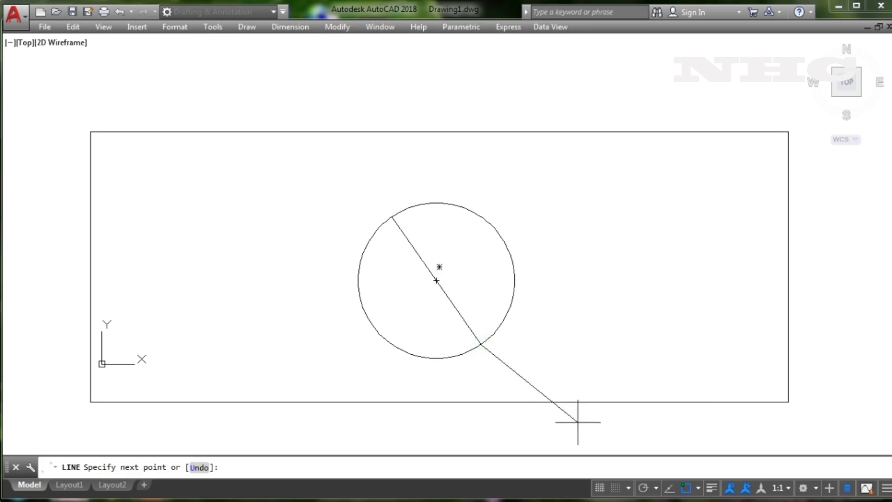
pyautogui.press('Return')
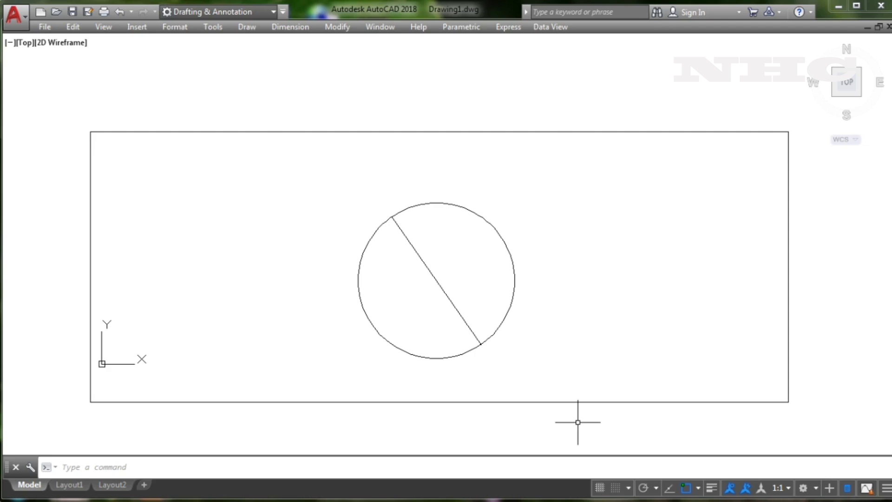
pyautogui.write('dimen')
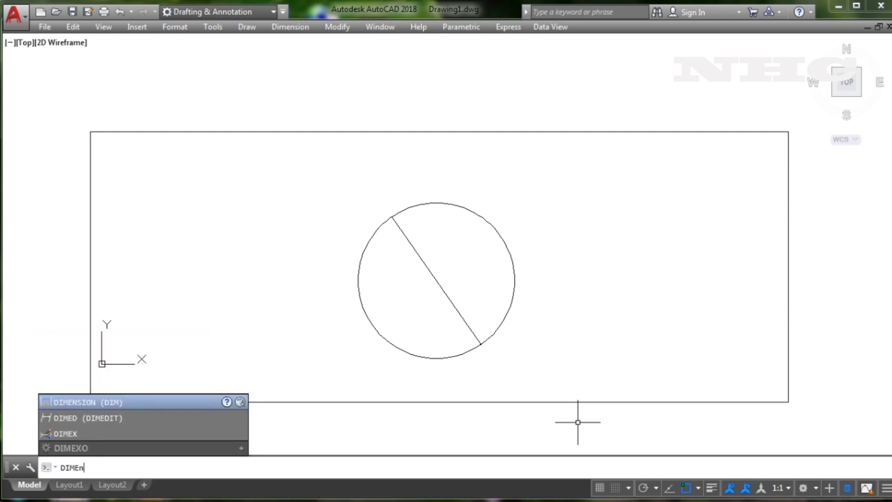
pyautogui.write('sion')
# Dimension the diagonal, then undo the unwanted vertical 16.4274 dimension.
pyautogui.press('Return')
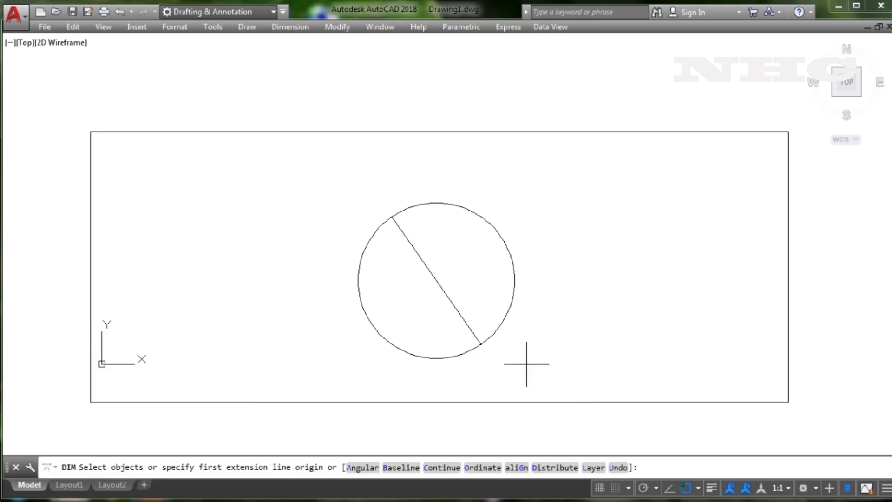
pyautogui.click(392, 217)
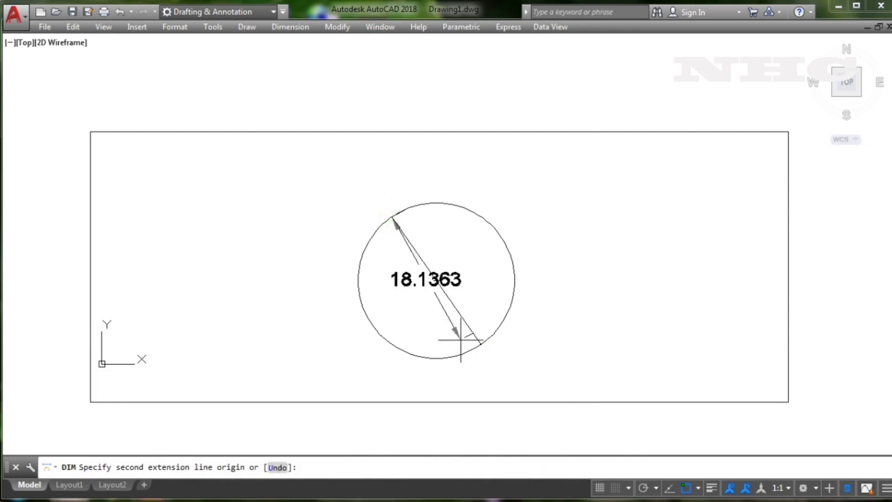
pyautogui.click(481, 344)
pyautogui.click(608, 288)
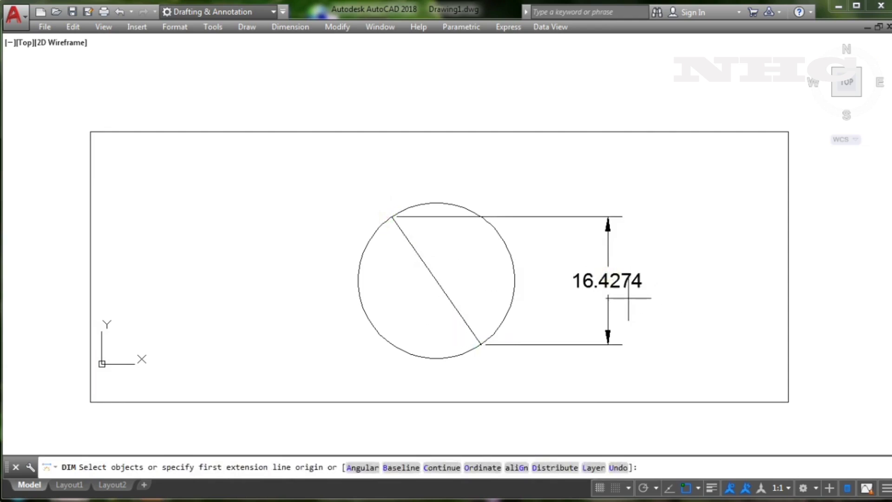
pyautogui.write('u')
pyautogui.press('Return')
pyautogui.press('Escape')
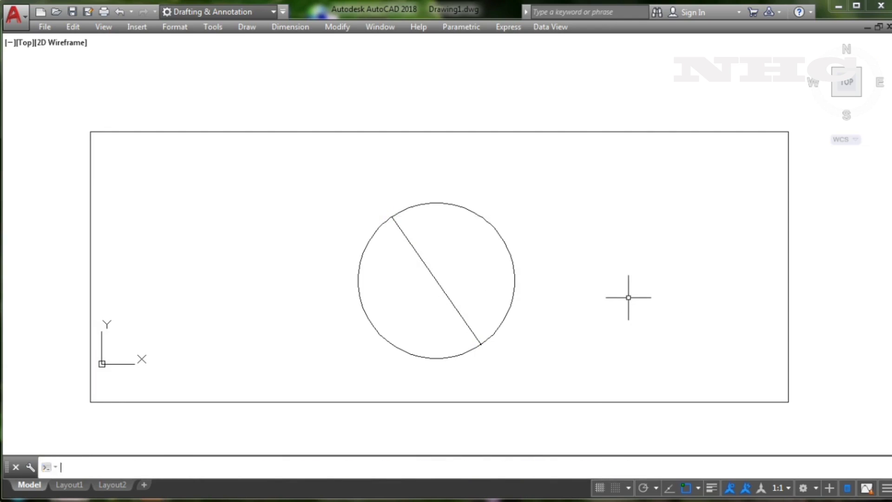
# Add an aligned 20.0000 dimension along the circle's diagonal, placed above right.
pyautogui.write('dim')
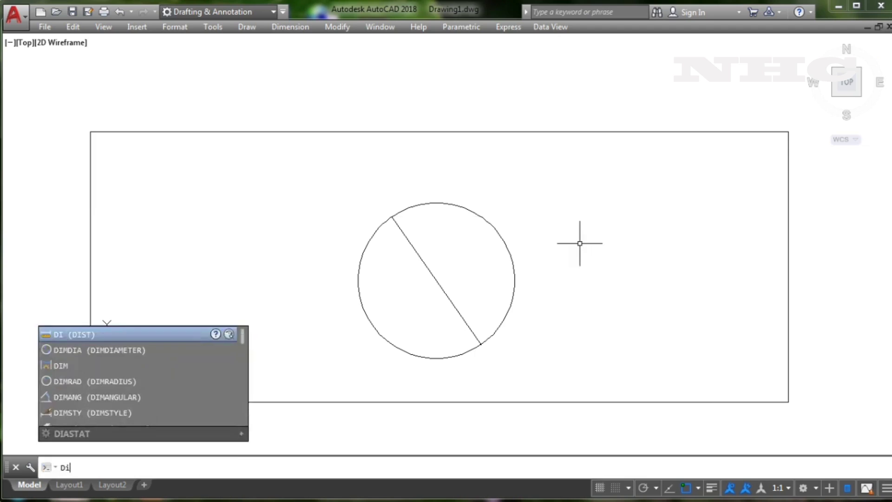
pyautogui.write('en')
pyautogui.press('Return')
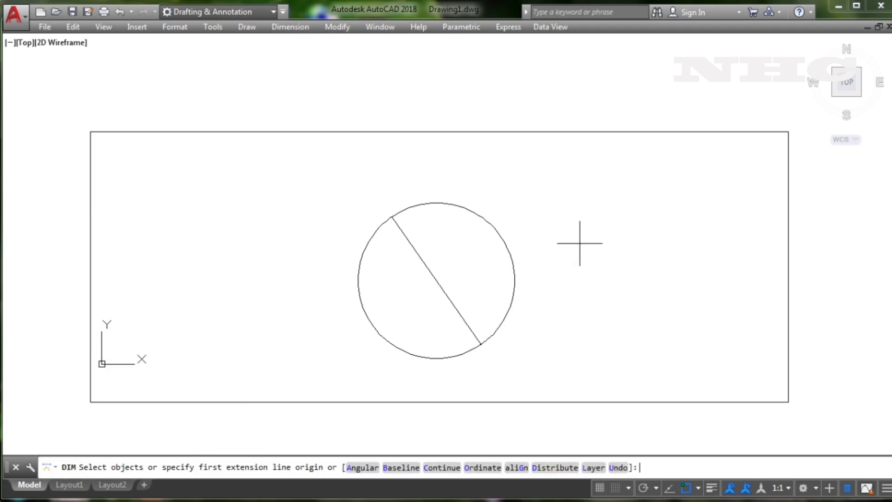
pyautogui.click(391, 216)
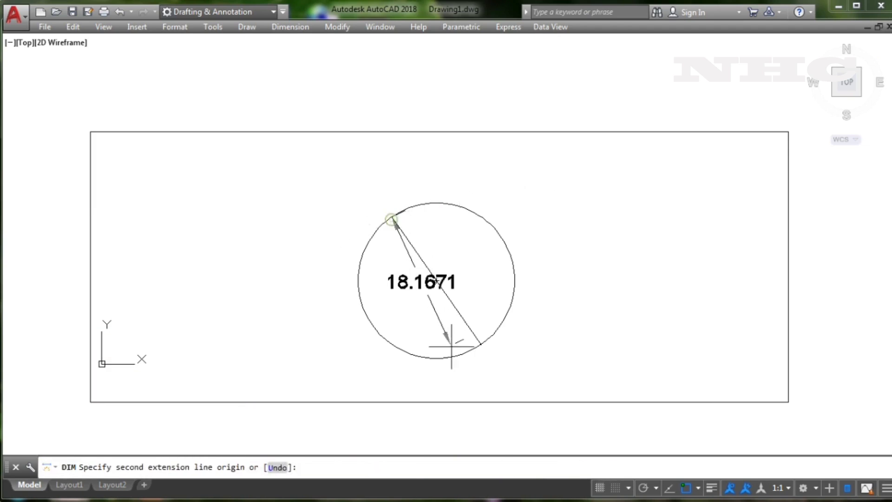
pyautogui.click(481, 344)
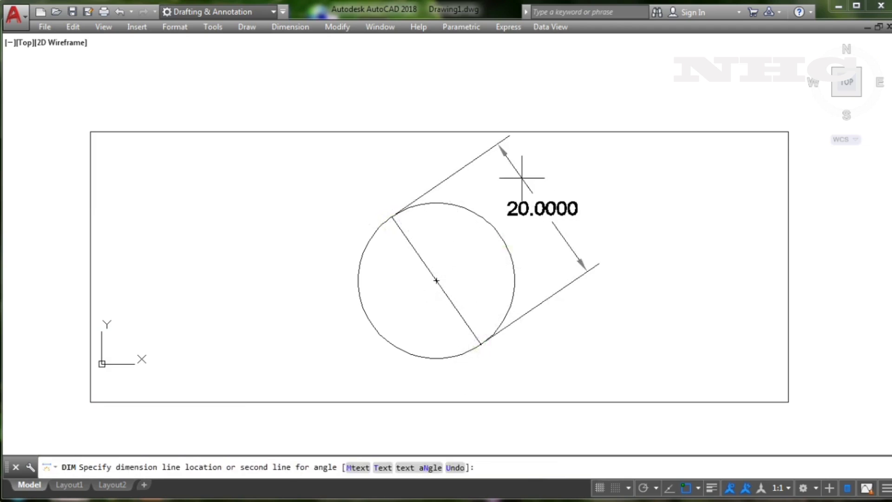
pyautogui.click(515, 175)
pyautogui.write('d')
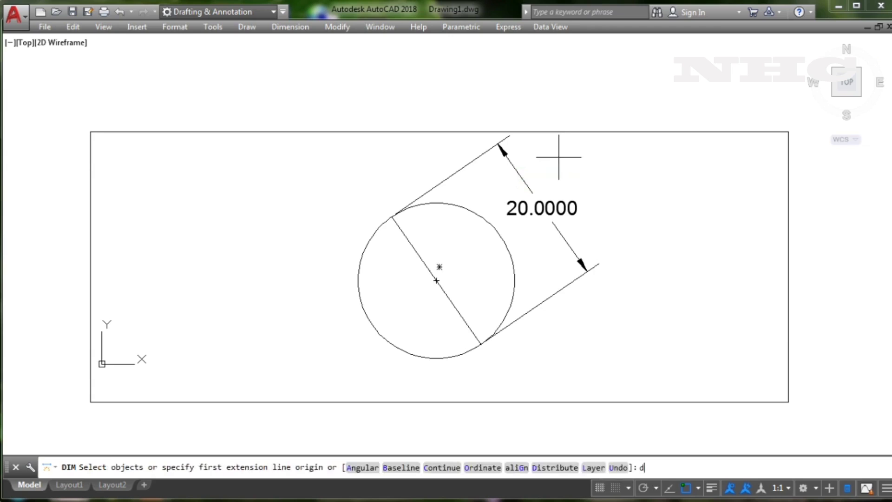
# Add a Ø20.0000 diameter dimension to the circle at its upper left.
pyautogui.write('im')
pyautogui.write('ad')
pyautogui.press('Return')
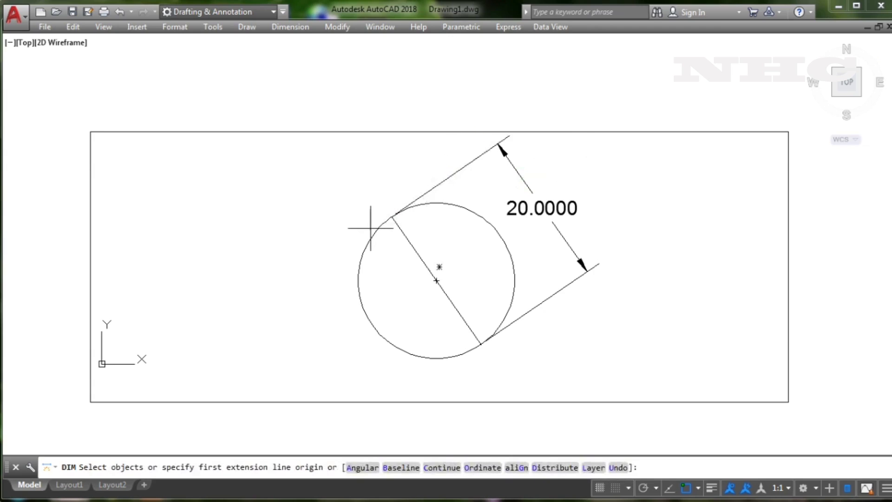
pyautogui.click(375, 226)
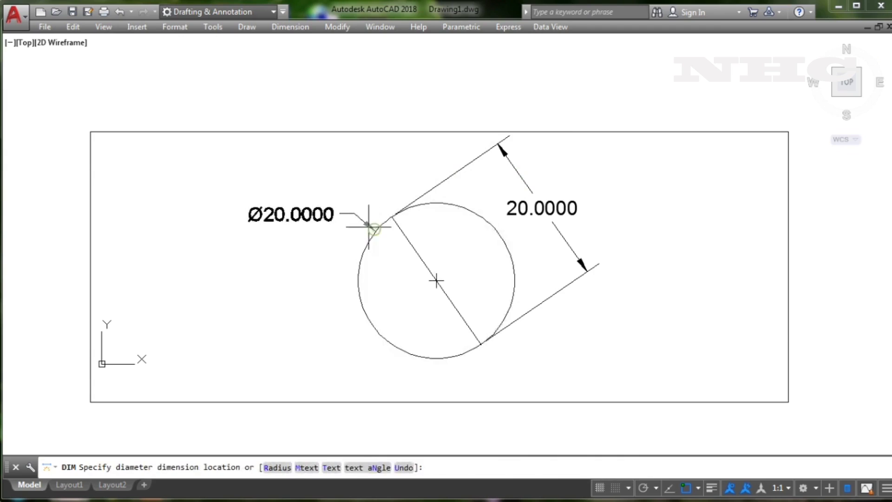
pyautogui.click(316, 210)
pyautogui.write('imalig')
pyautogui.press('Return')
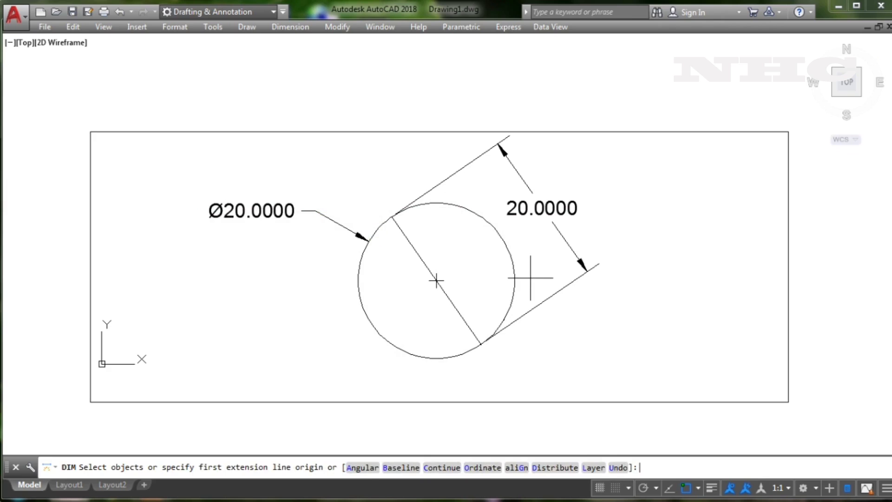
pyautogui.press('Escape')
pyautogui.write('DIMrad')
# Add an R10.0000 radius dimension to the circle at its lower left.
pyautogui.press('Return')
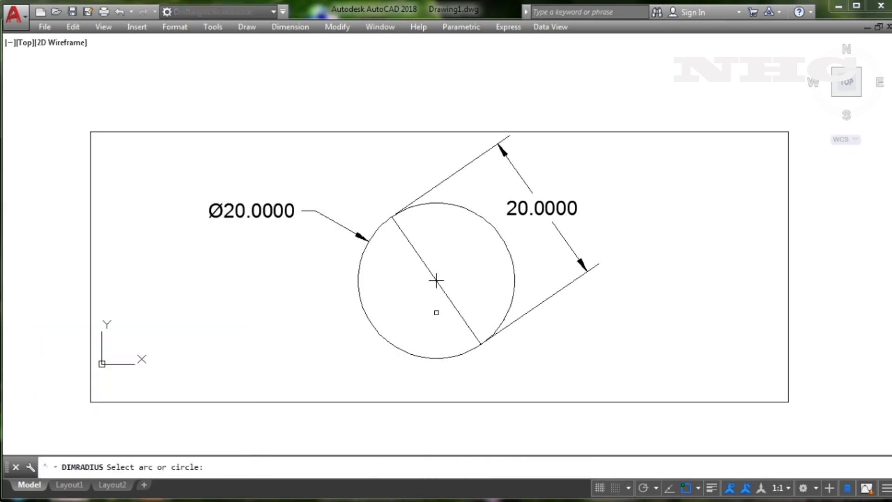
pyautogui.click(372, 328)
pyautogui.click(326, 323)
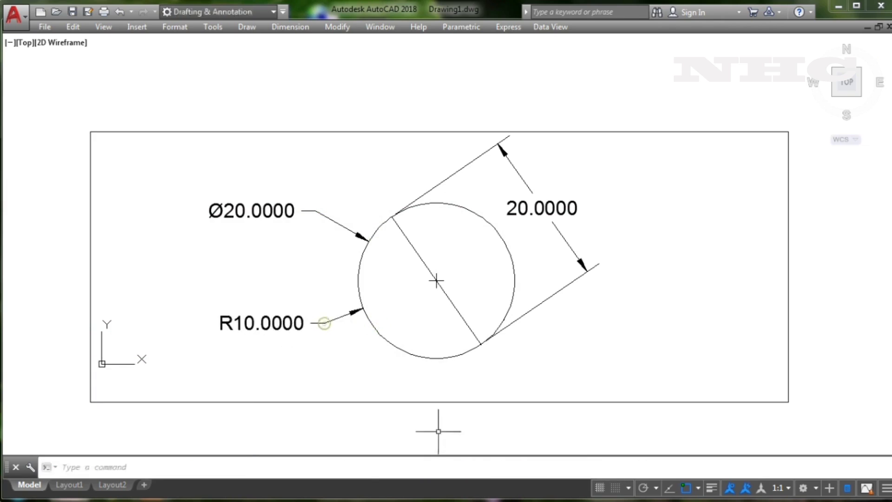
# Draw a radius line from the circle's centre to its upper edge.
pyautogui.write('1')
pyautogui.press('Return')
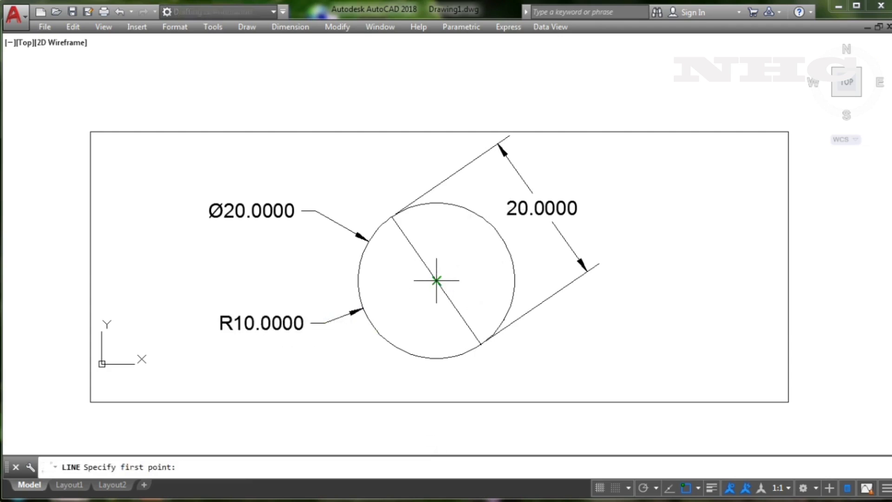
pyautogui.click(437, 281)
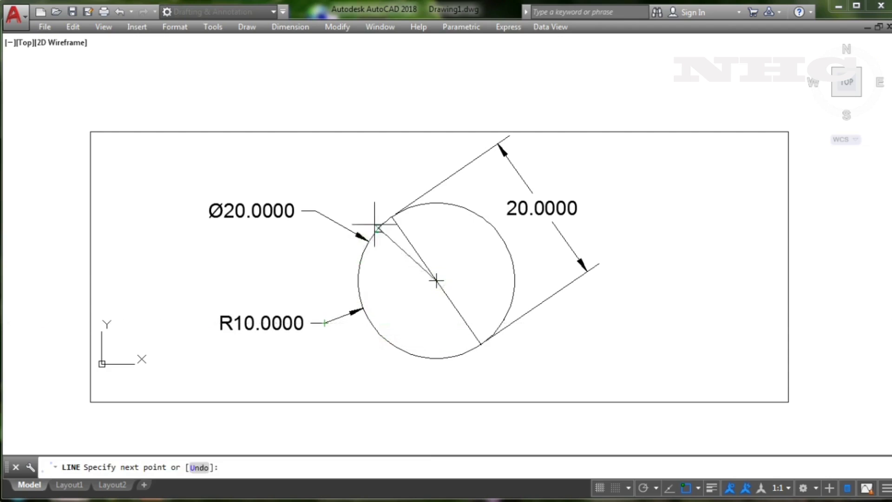
pyautogui.click(465, 209)
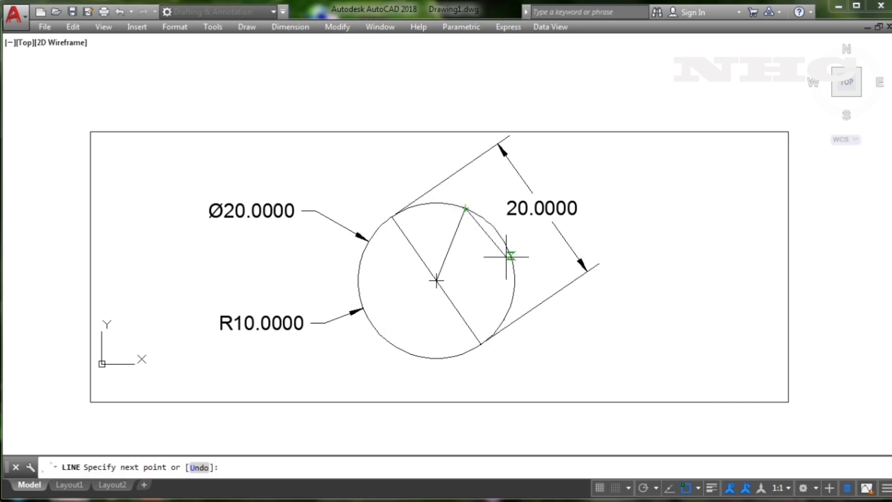
pyautogui.press('Return')
pyautogui.write('DImENS')
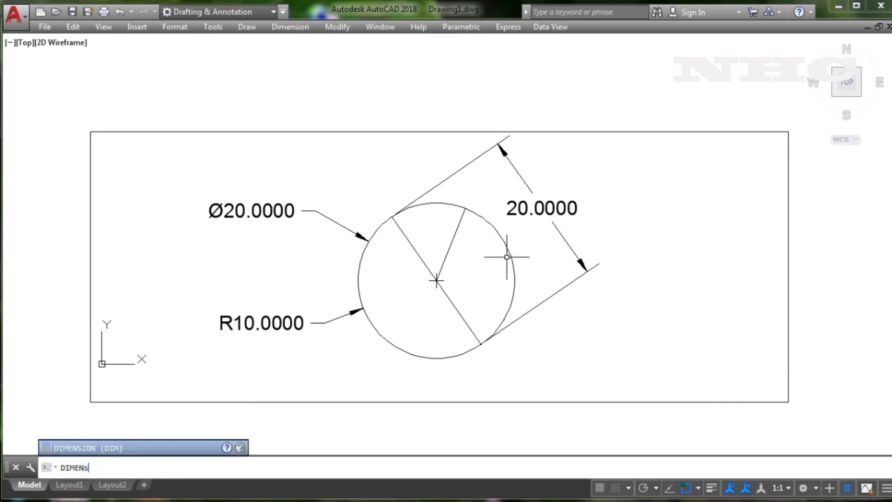
# Dimension the radius line as 10.0000, then undo it and the earlier dimensions and lines.
pyautogui.press('Return')
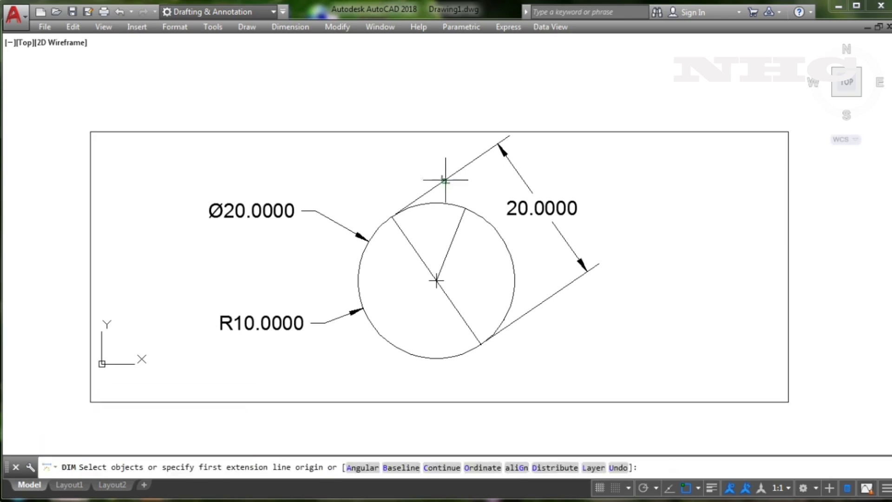
pyautogui.click(462, 207)
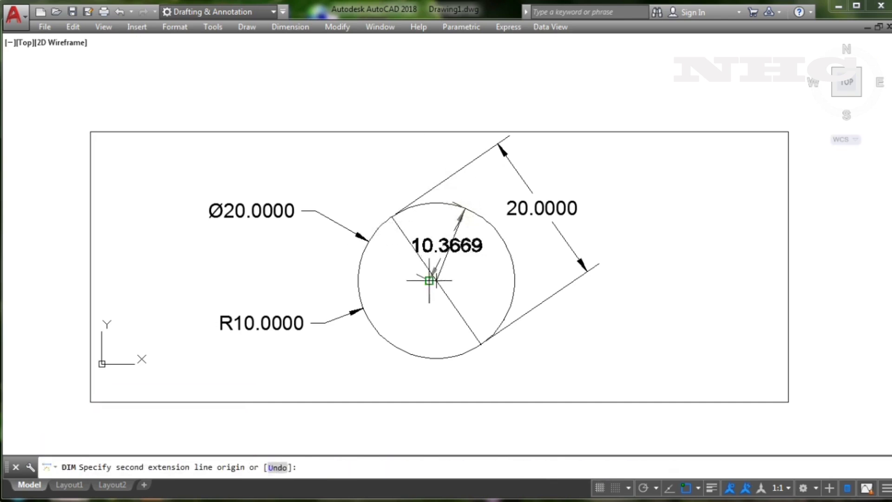
pyautogui.click(437, 280)
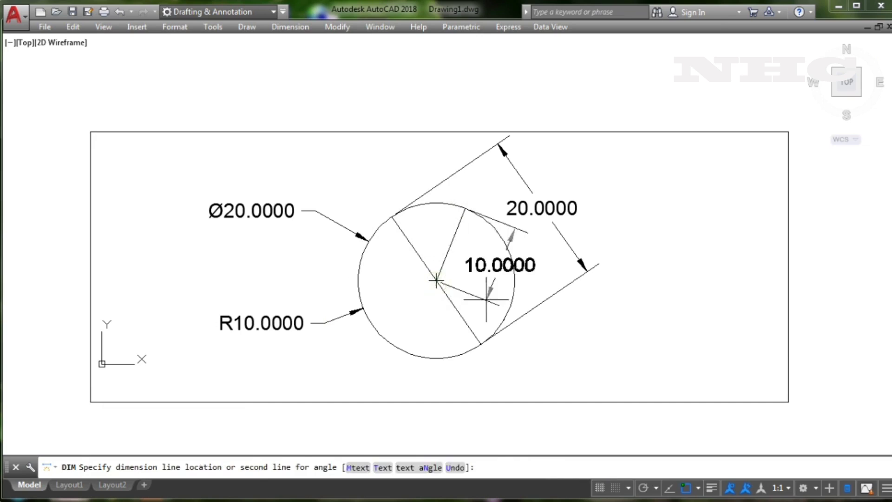
pyautogui.click(591, 333)
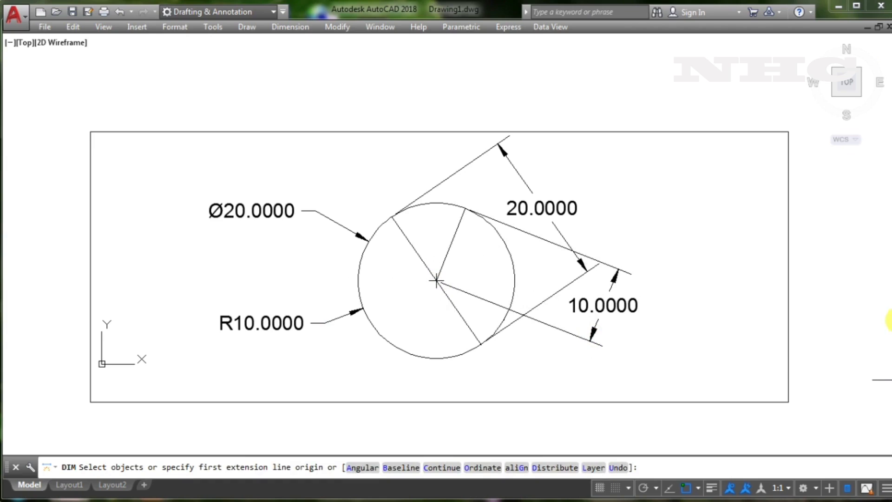
pyautogui.hotkey('ctrl', 'z')
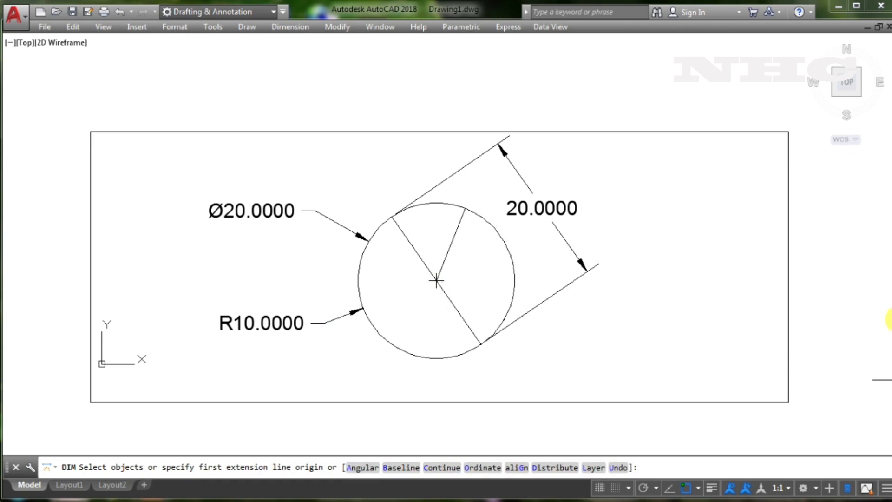
pyautogui.press('Escape')
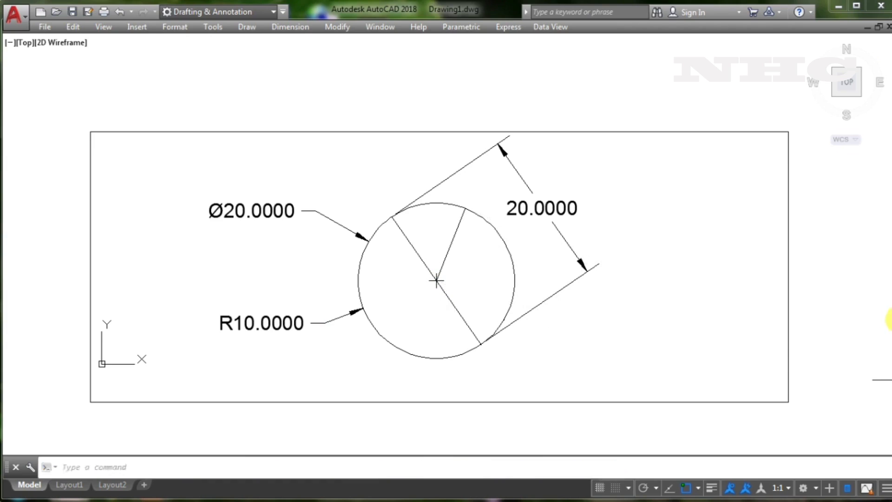
pyautogui.hotkey('ctrl', 'z')
pyautogui.hotkey('ctrl', 'z')
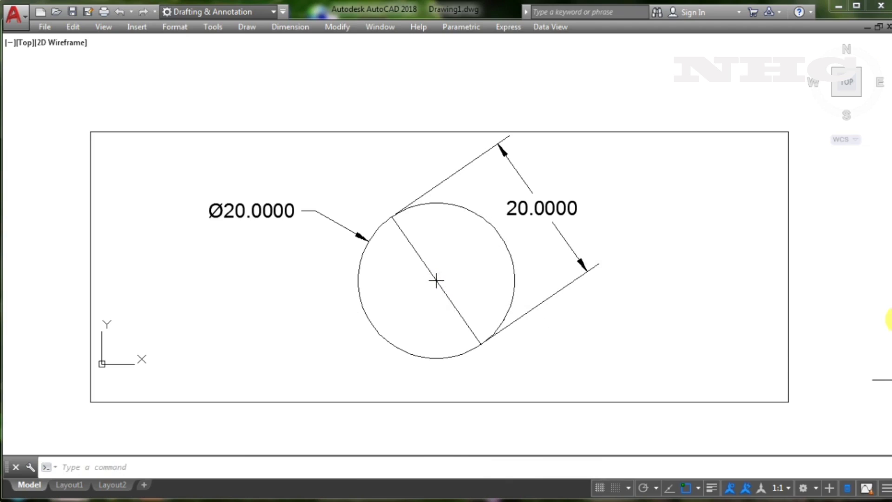
pyautogui.hotkey('ctrl', 'z')
pyautogui.hotkey('ctrl', 'z')
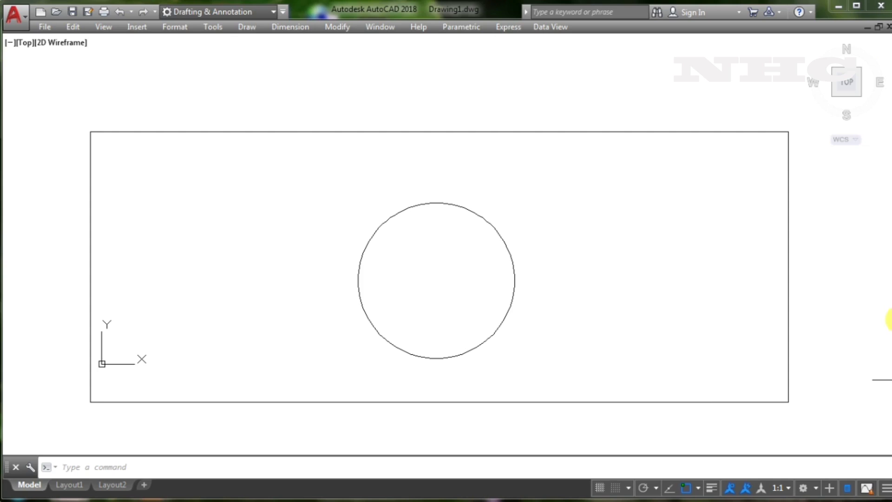
# Move the circle from its centre onto the midpoint of the plate's top edge.
pyautogui.write('d')
pyautogui.press('BackSpace')
pyautogui.write('M')
pyautogui.write('OVE')
pyautogui.press('Return')
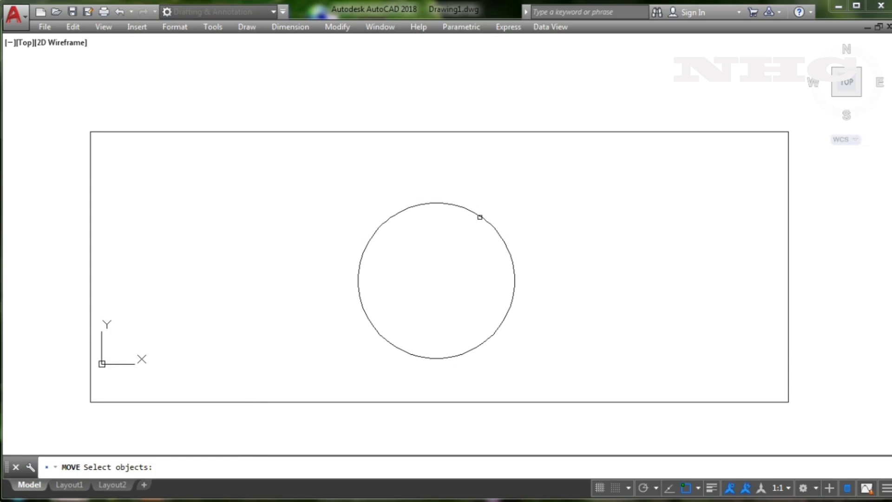
pyautogui.click(480, 217)
pyautogui.press('Return')
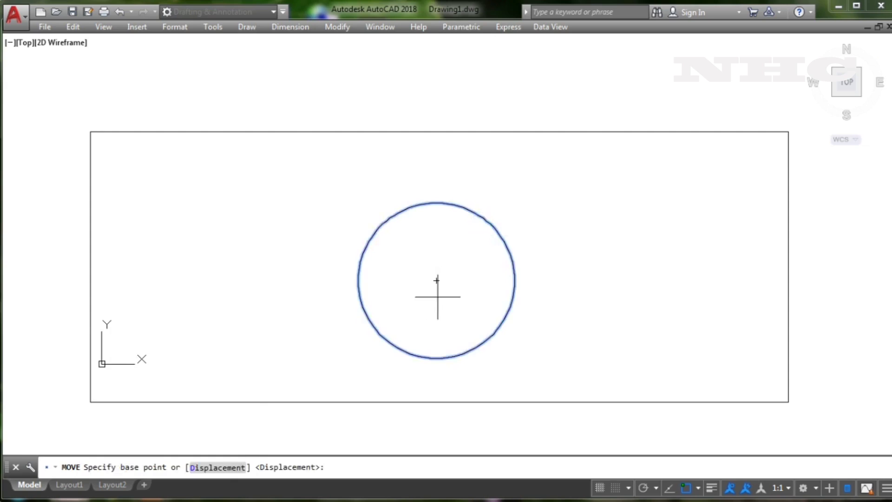
pyautogui.click(437, 281)
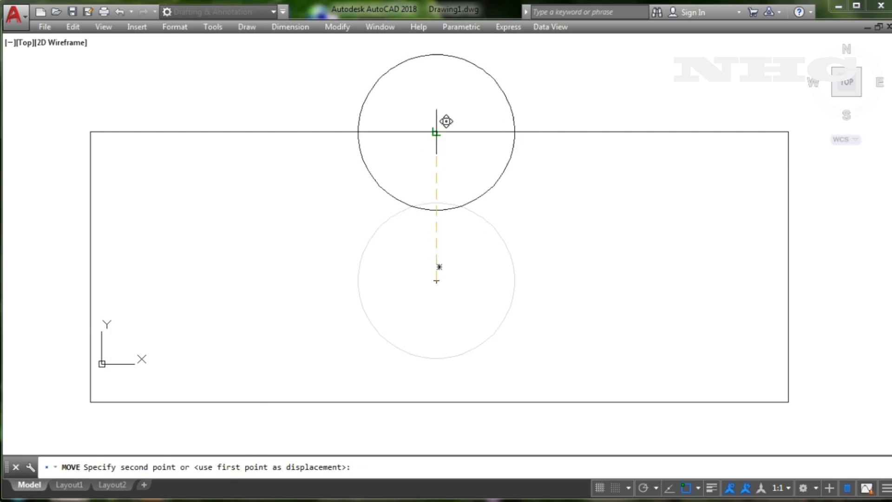
pyautogui.click(437, 132)
pyautogui.moveTo(588, 228)
pyautogui.mouseDown(button='middle')
pyautogui.moveTo(586, 288)
pyautogui.moveTo(573, 271)
pyautogui.mouseUp(button='middle')
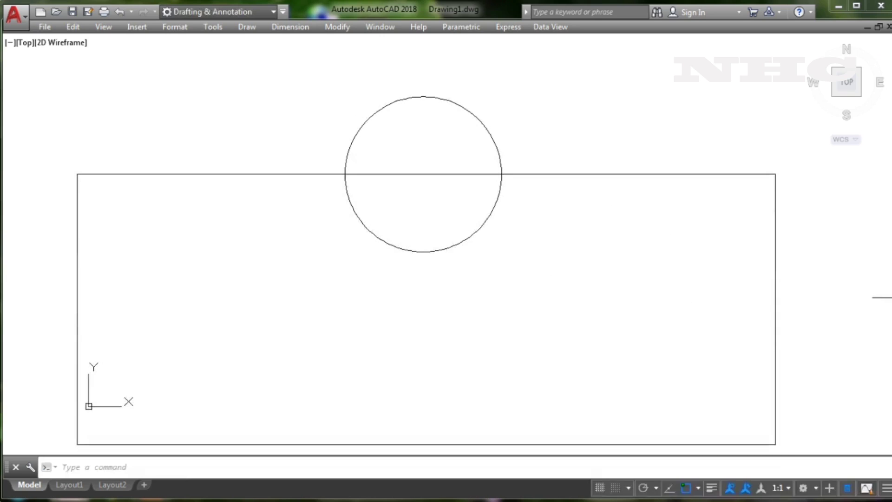
pyautogui.write('DIME')
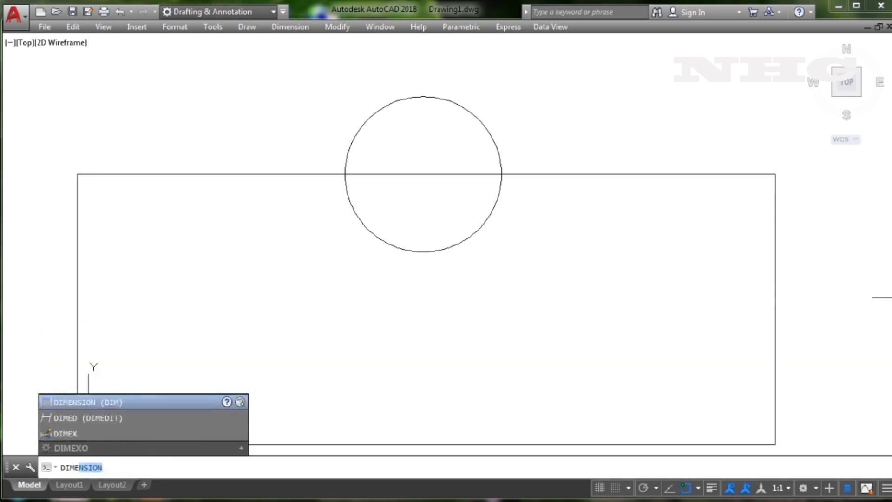
pyautogui.press('Return')
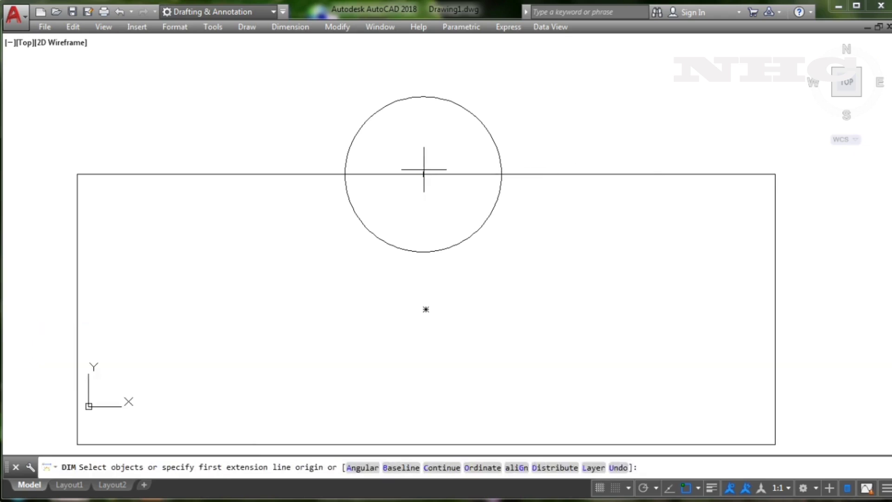
pyautogui.click(427, 174)
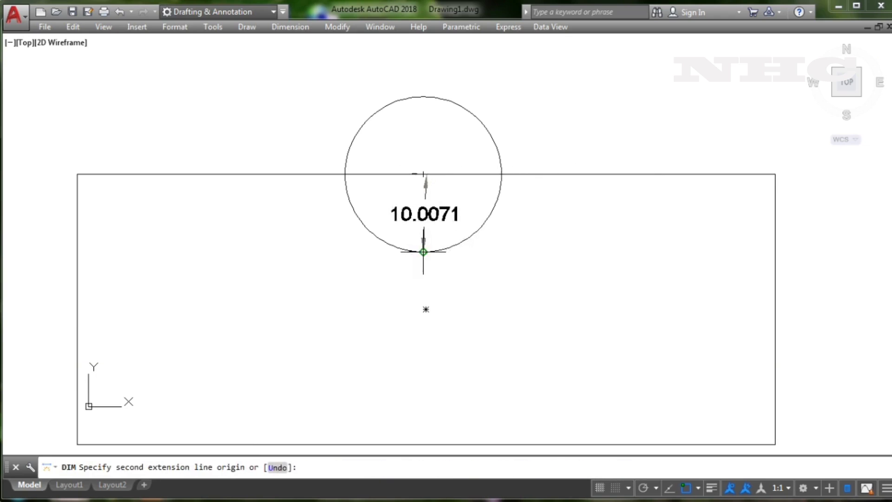
pyautogui.click(424, 252)
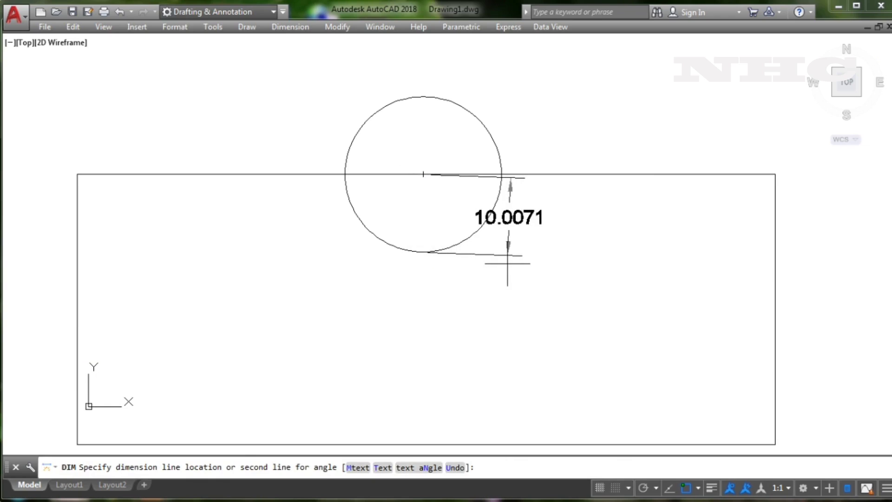
pyautogui.write('u')
pyautogui.press('Return')
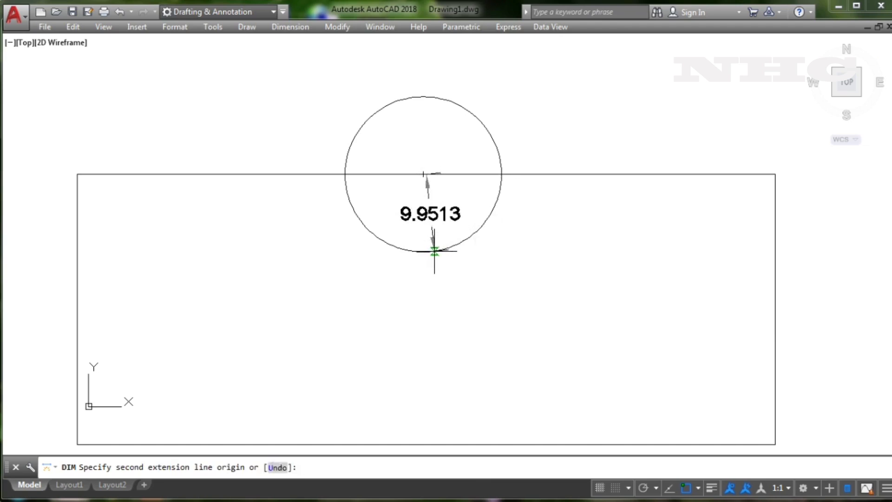
pyautogui.press('Escape')
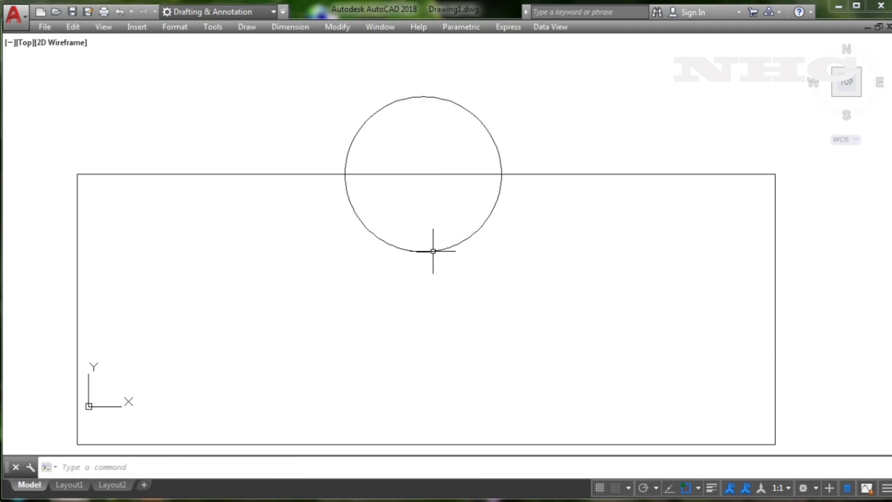
pyautogui.write('DIM')
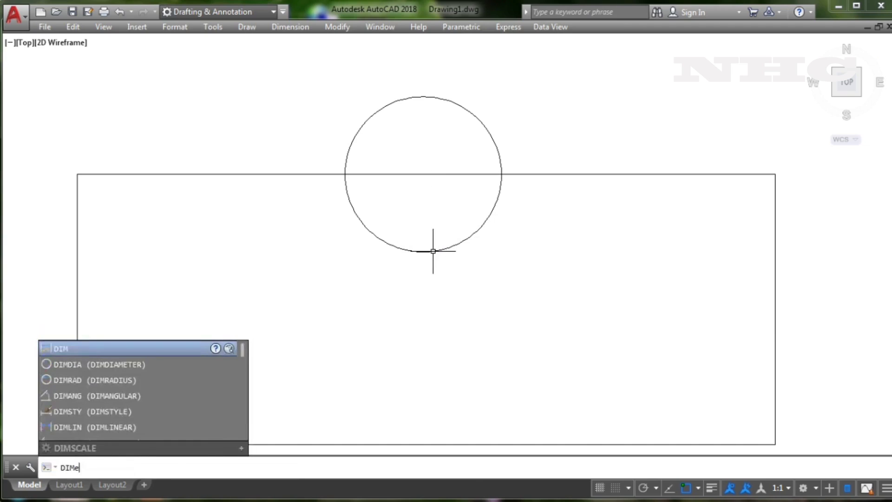
pyautogui.write('Ens')
pyautogui.press('Return')
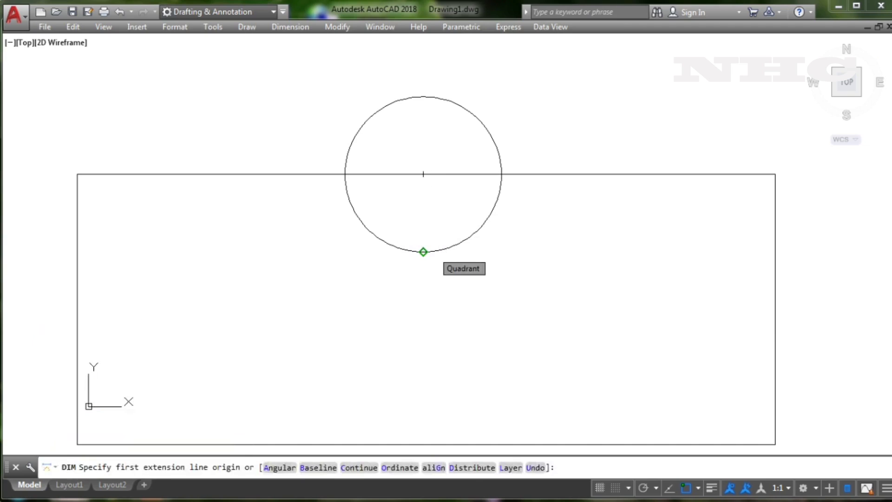
pyautogui.click(423, 175)
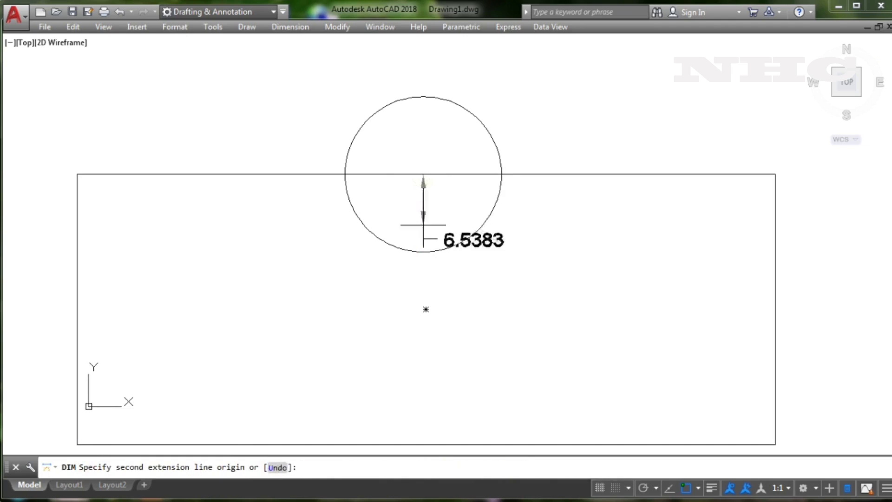
pyautogui.click(423, 252)
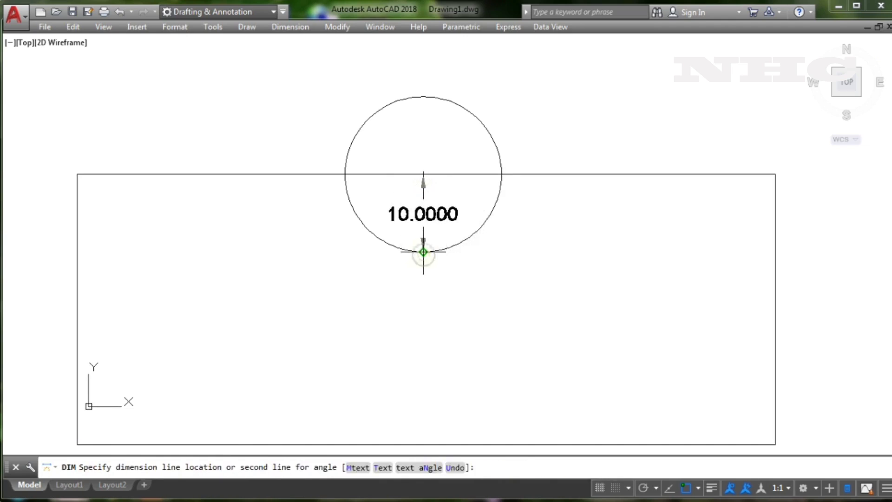
pyautogui.click(598, 271)
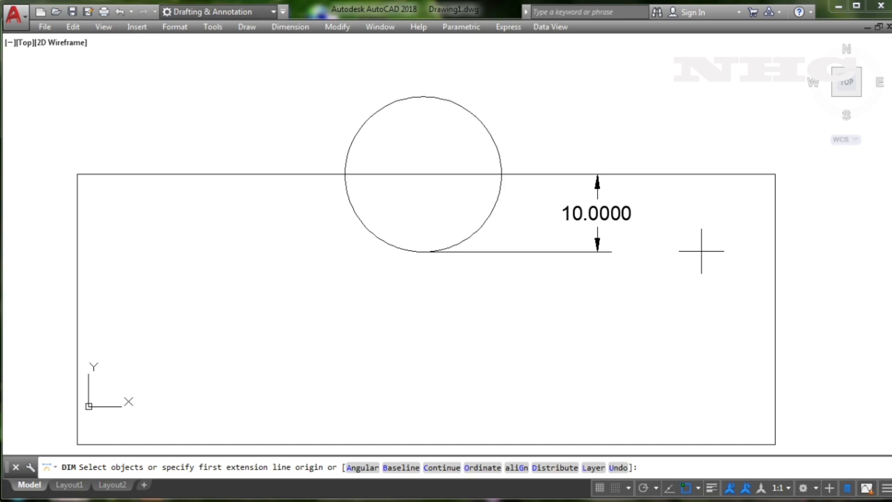
pyautogui.hotkey('ctrl', 'z')
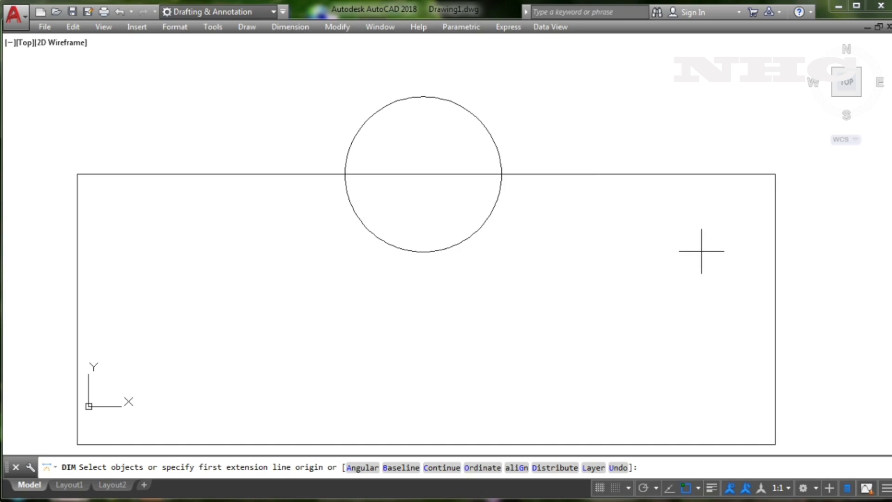
# Move the circle 6 units upward from its centre point.
pyautogui.write('move')
pyautogui.press('Escape')
pyautogui.write('ove')
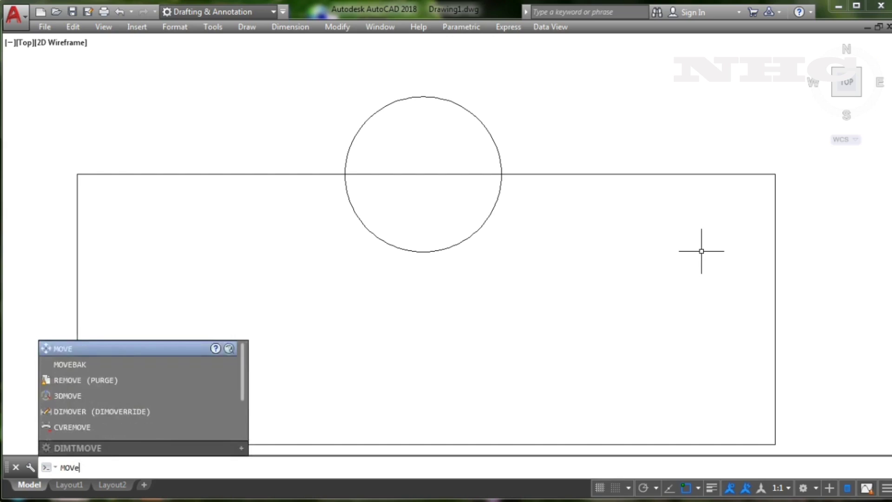
pyautogui.press('Return')
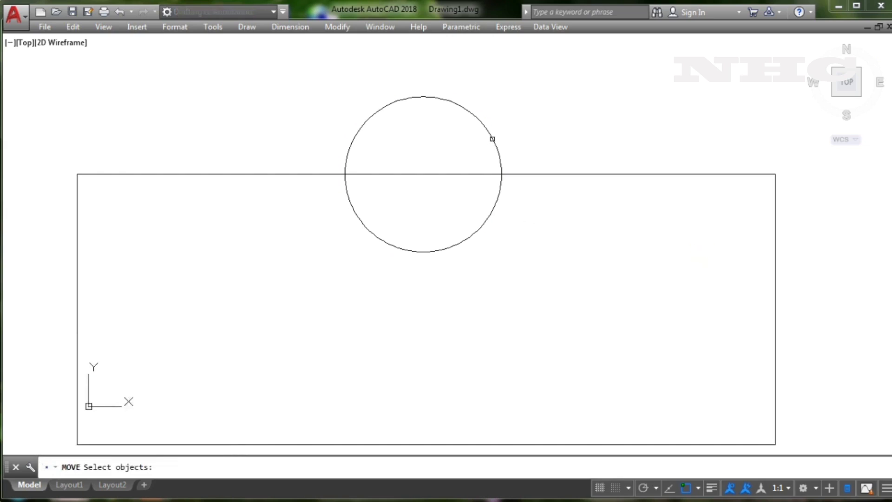
pyautogui.click(492, 140)
pyautogui.press('Return')
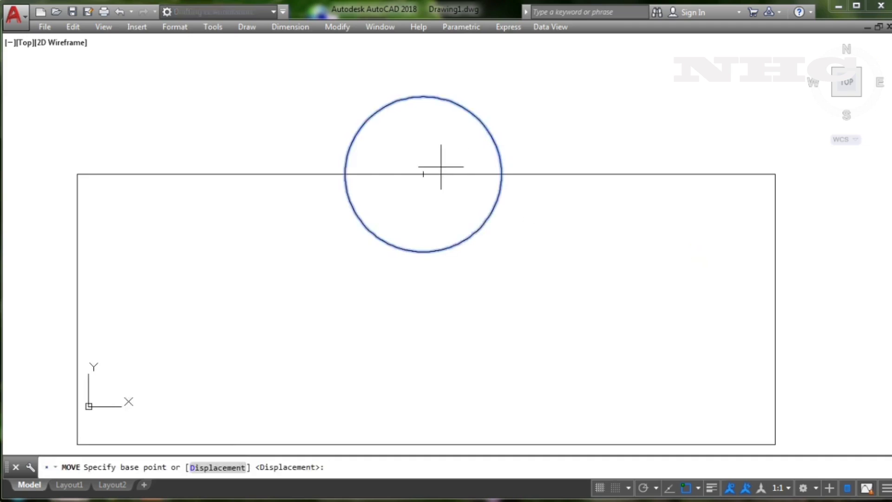
pyautogui.click(422, 175)
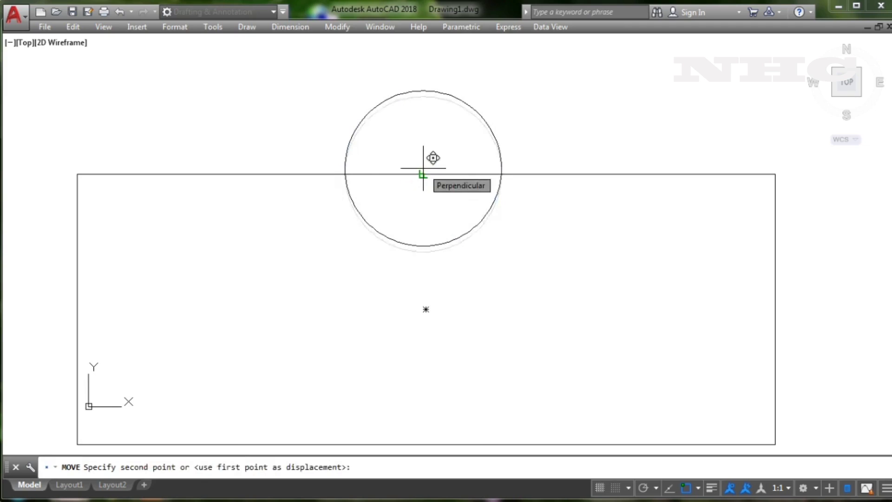
pyautogui.write('6')
pyautogui.press('Return')
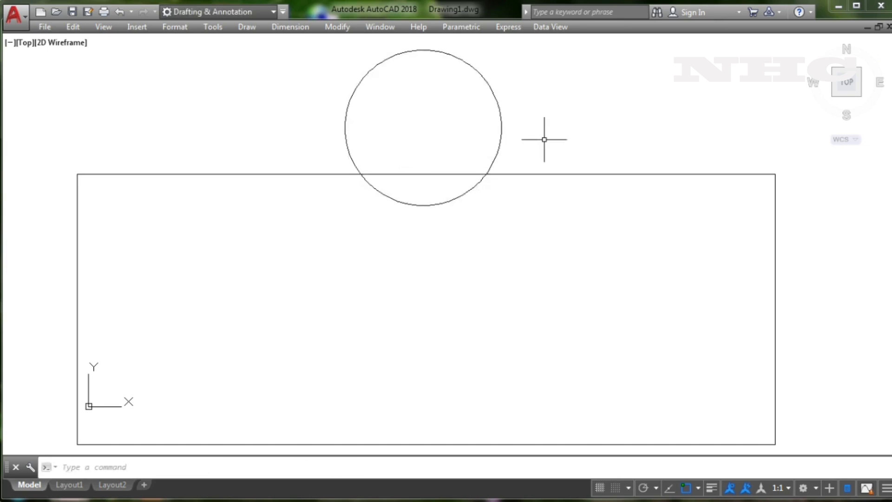
# Trim the circle's upper arc and the top-edge segment inside it, using the circle as cutting edge.
pyautogui.write('tr')
pyautogui.press('Return')
pyautogui.click(579, 105)
pyautogui.click(251, 86)
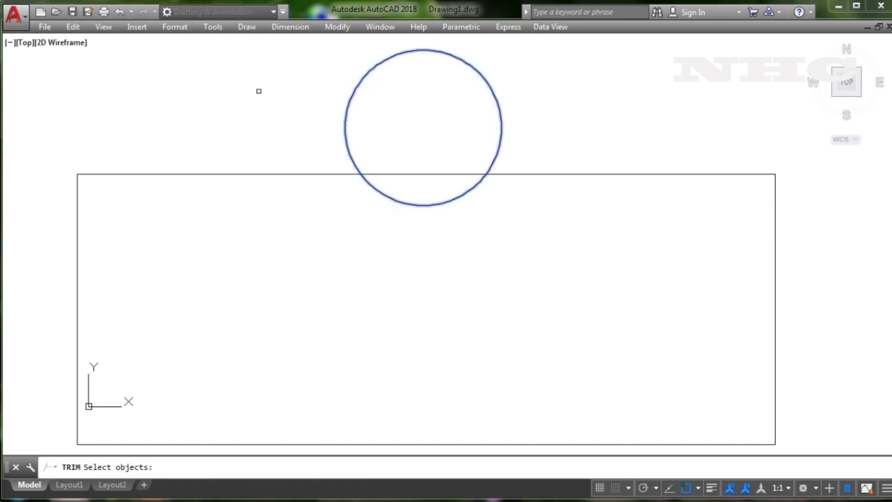
pyautogui.press('Escape')
pyautogui.press('Return')
pyautogui.press('Return')
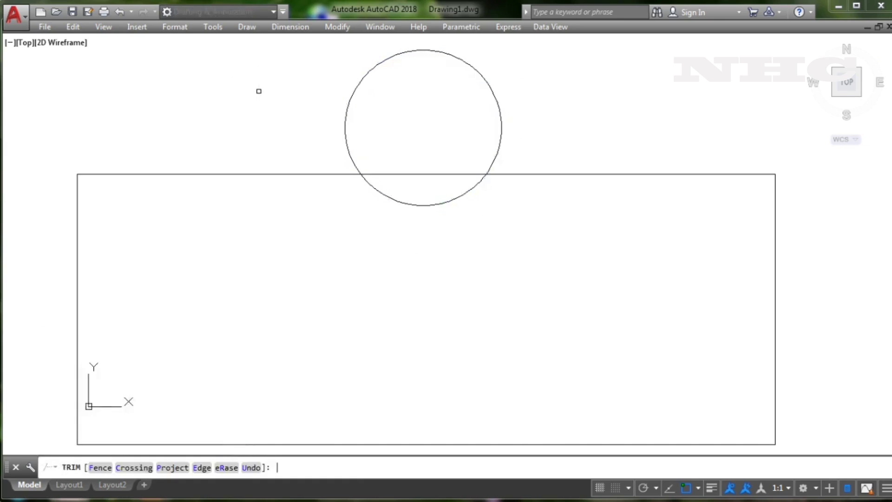
pyautogui.click(550, 96)
pyautogui.click(307, 107)
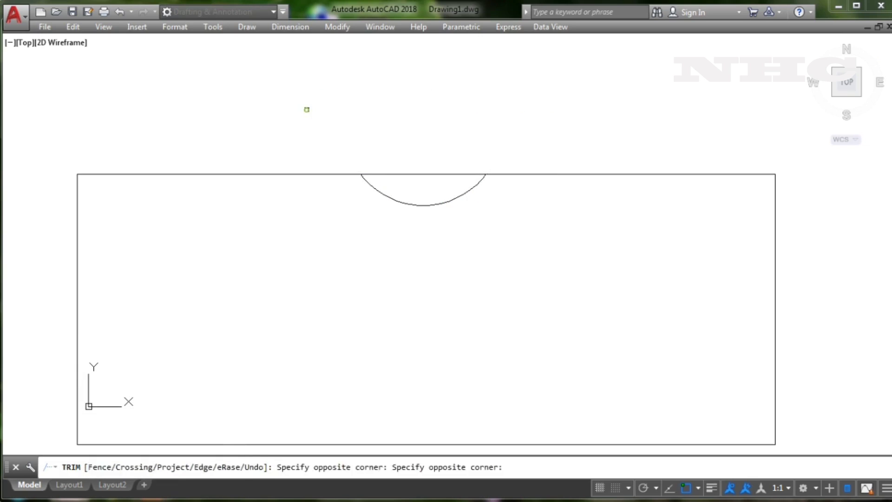
pyautogui.click(391, 173)
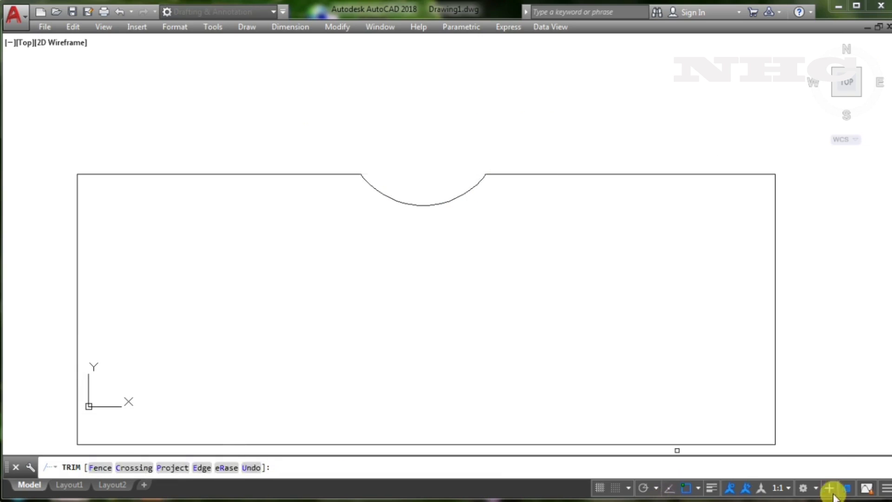
pyautogui.press('Escape')
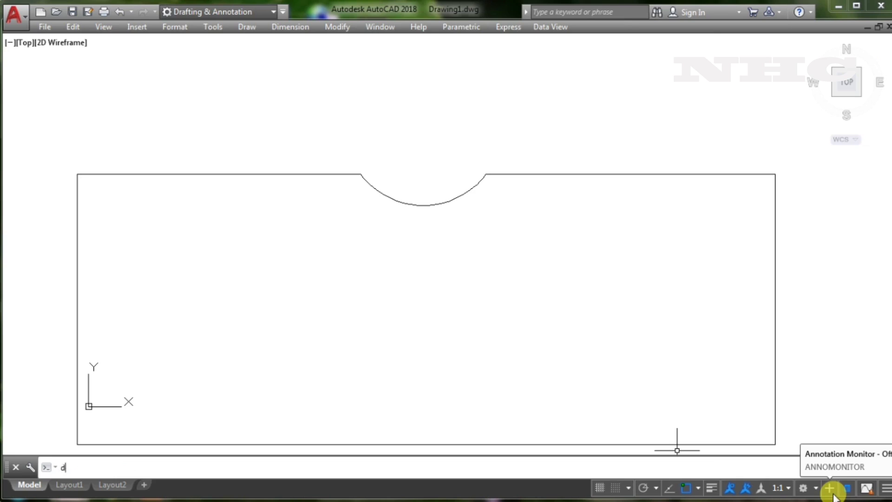
# Dimension the notch's 4.0000 depth and the 6.0000 offset up to the circle's centre.
pyautogui.write('imenas')
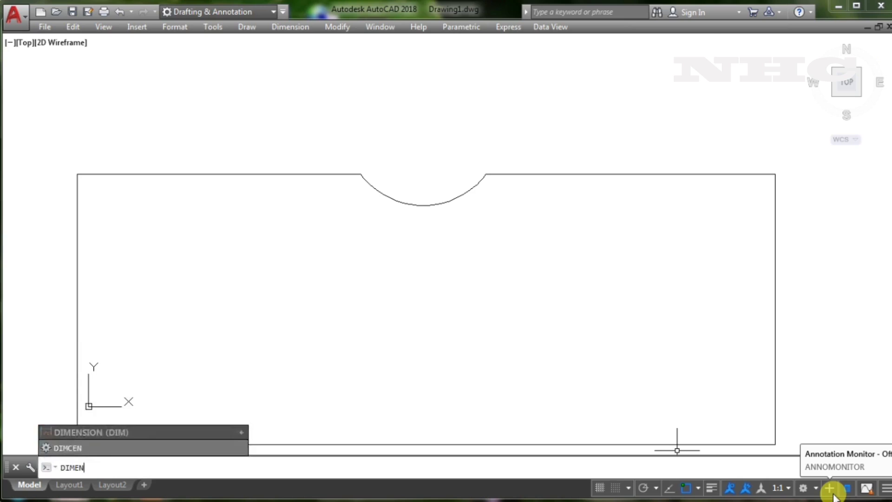
pyautogui.press('Return')
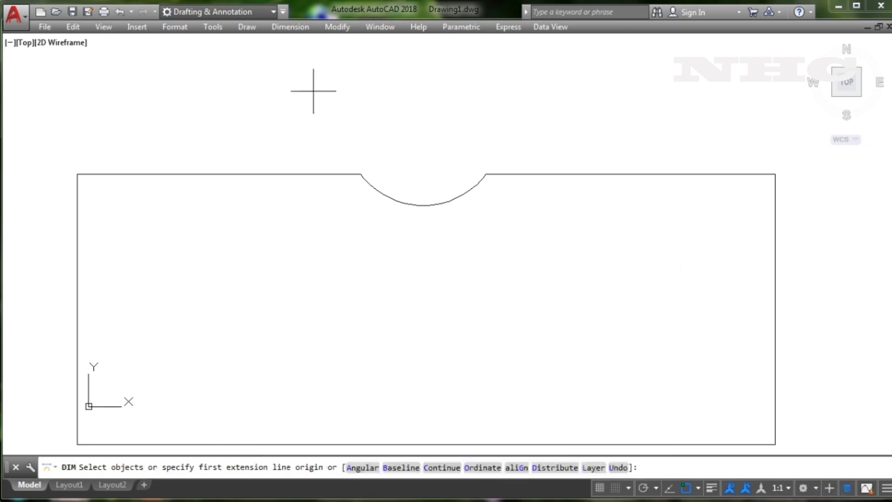
pyautogui.click(485, 174)
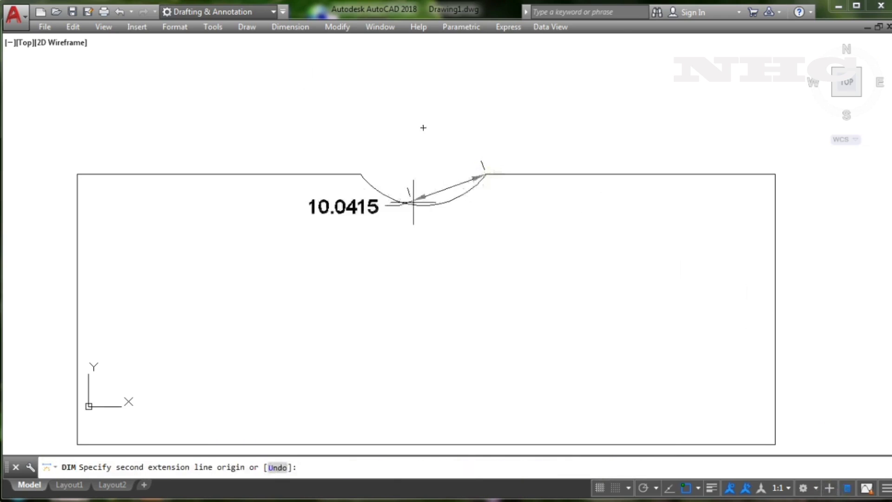
pyautogui.click(424, 206)
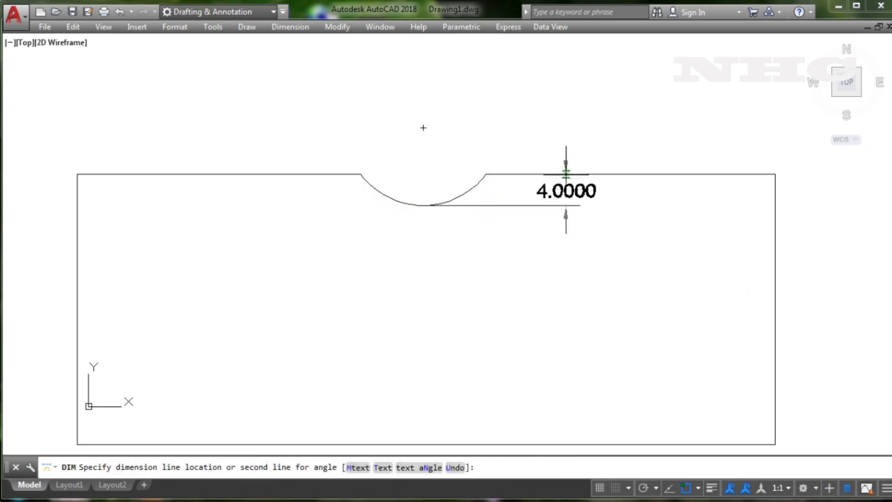
pyautogui.click(575, 203)
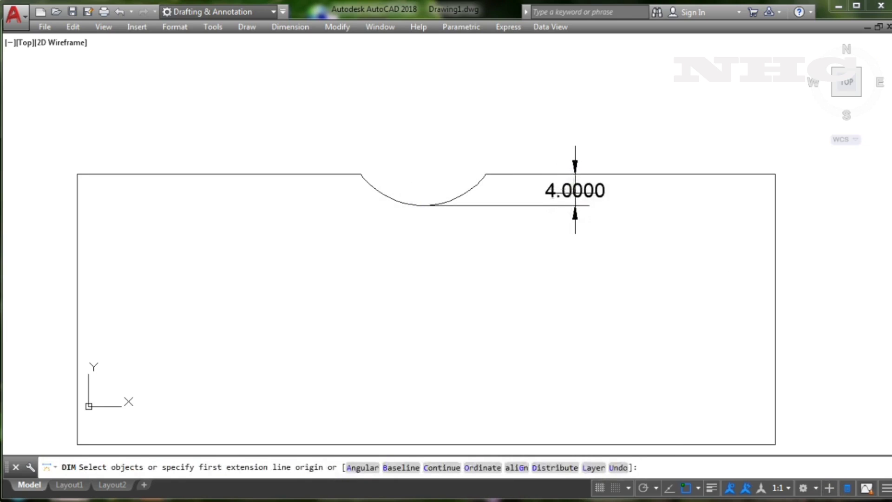
pyautogui.click(426, 126)
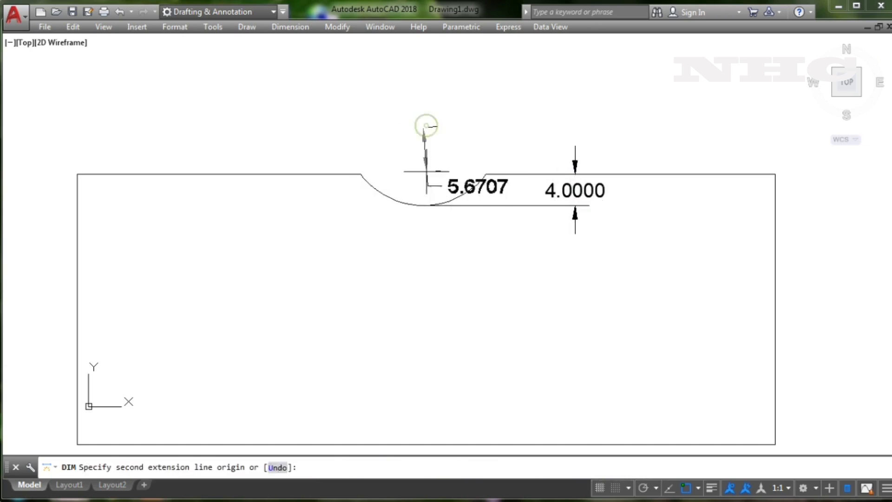
pyautogui.click(485, 174)
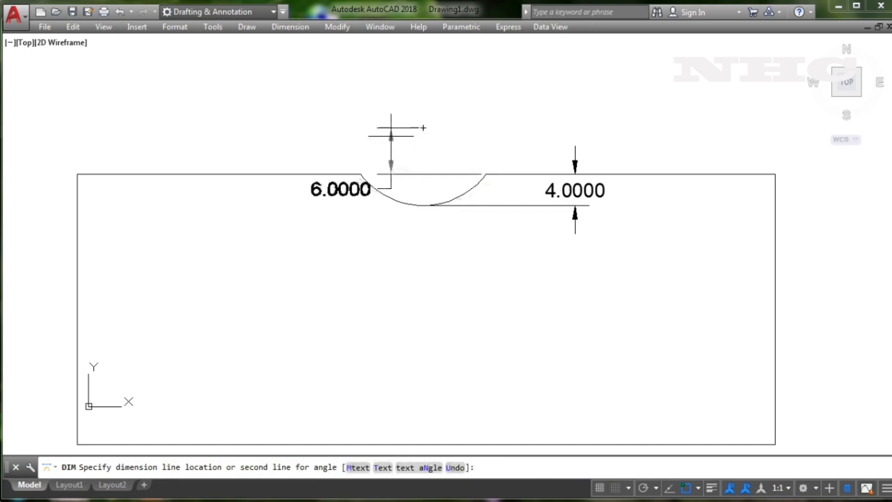
pyautogui.click(359, 136)
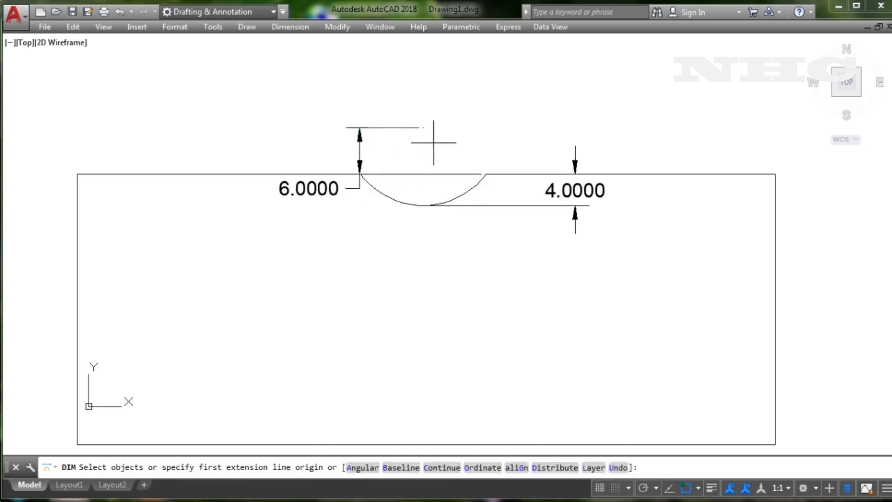
# Add the 16.0000 notch-width dimension between the arc ends, below the notch.
pyautogui.click(485, 172)
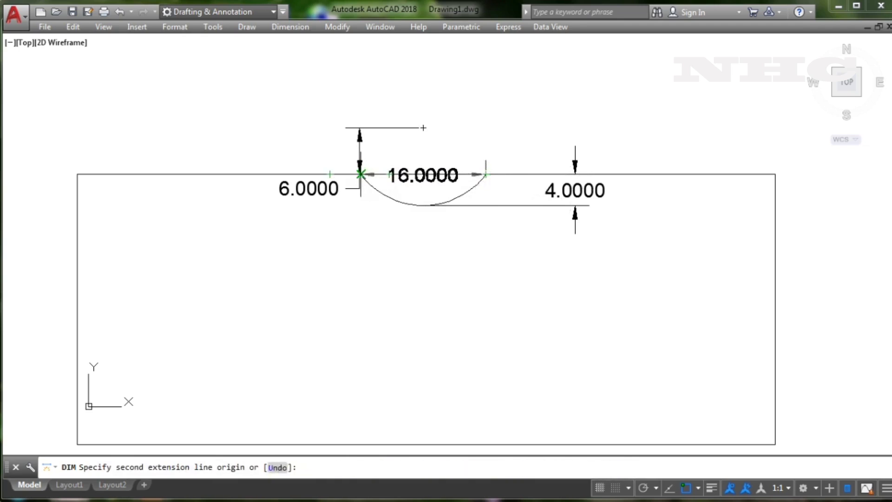
pyautogui.click(360, 174)
pyautogui.click(470, 286)
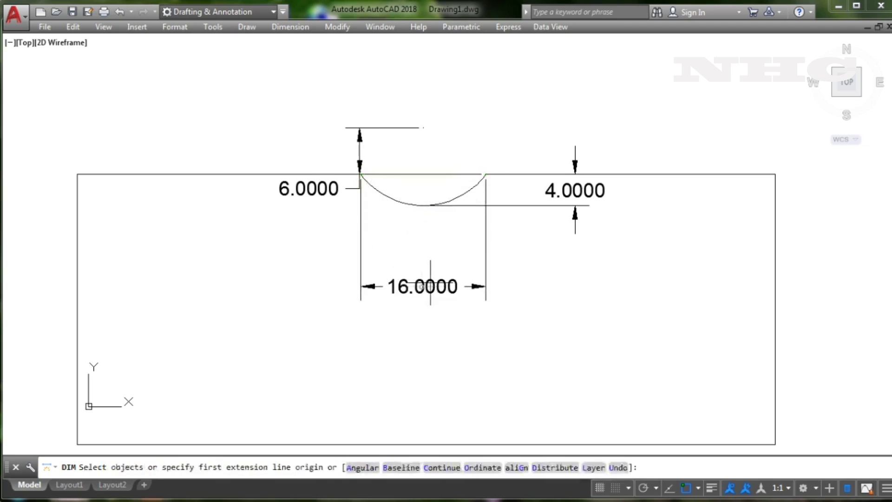
pyautogui.click(456, 207)
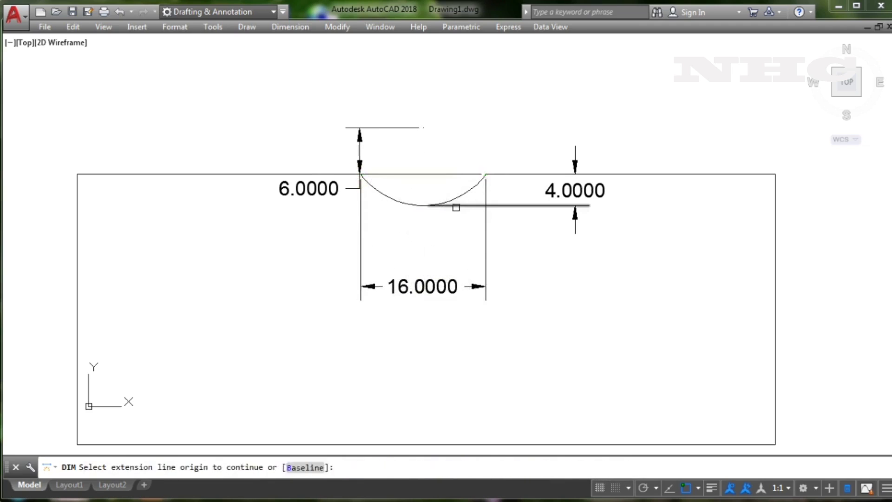
pyautogui.press('Return')
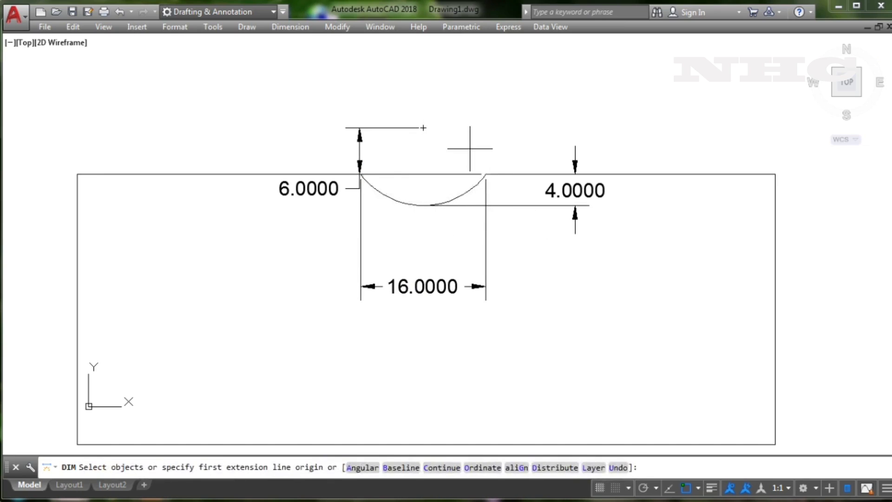
pyautogui.moveTo(488, 239); pyautogui.dragTo(466, 265, button='middle')
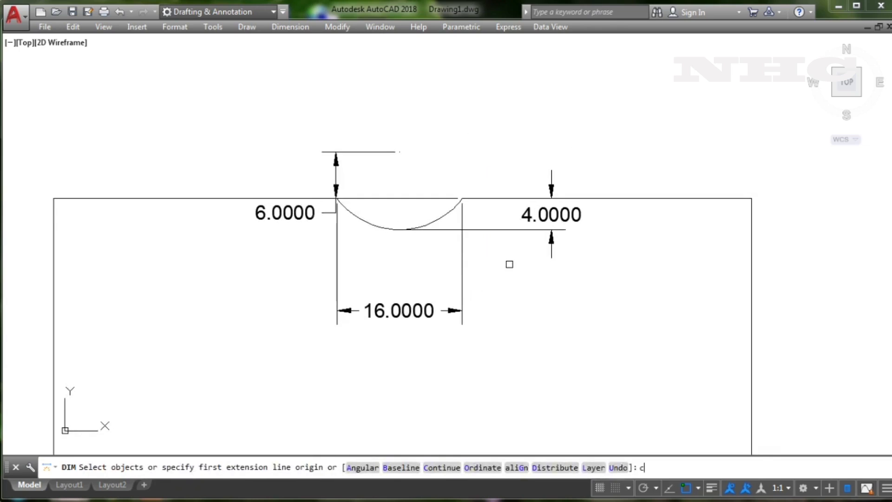
# Exit the dimension command and cancel the stray CVSHOW commands.
pyautogui.press('Return')
pyautogui.press('Escape')
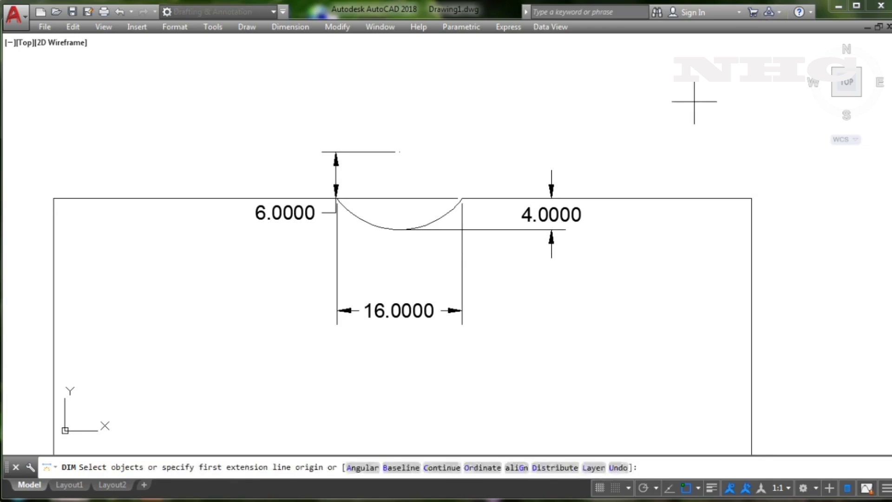
pyautogui.write('c')
pyautogui.press('Return')
pyautogui.press('Escape')
pyautogui.press('Escape')
pyautogui.write('cvshow')
pyautogui.press('Return')
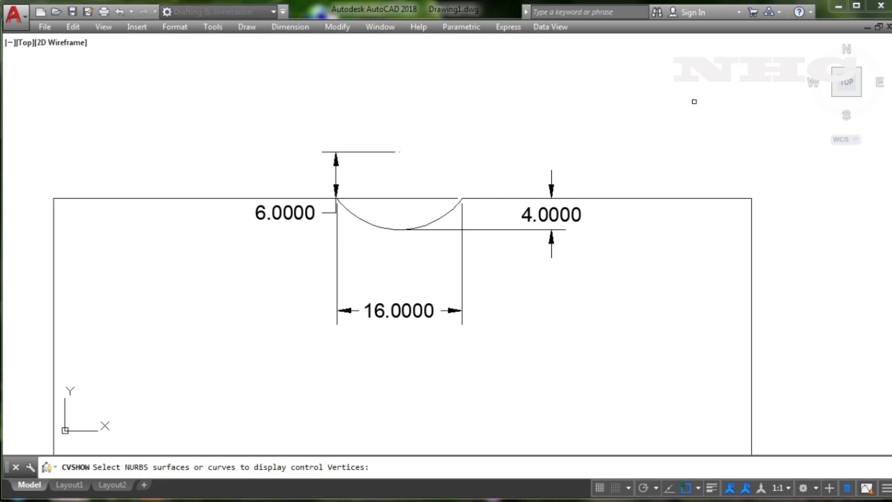
pyautogui.press('Escape')
pyautogui.write('cv')
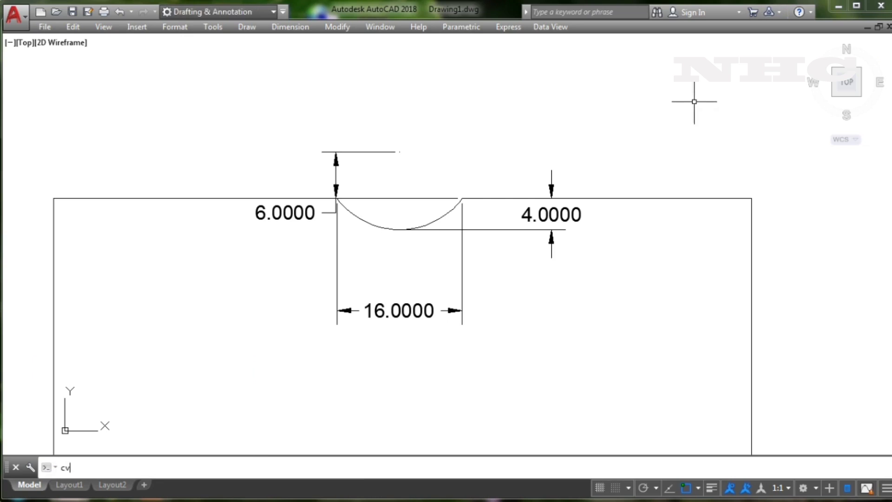
pyautogui.press('Return')
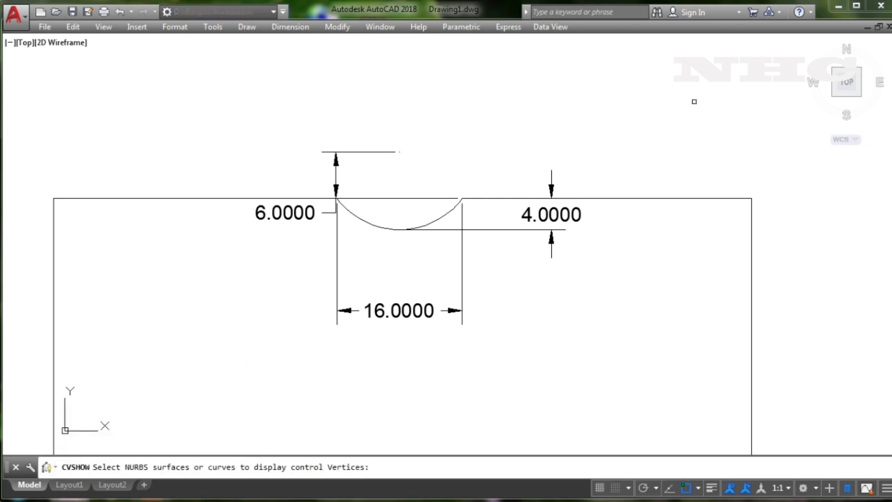
pyautogui.press('Escape')
# Draw a radius-10 circle in the plate's lower-right area.
pyautogui.press('Return')
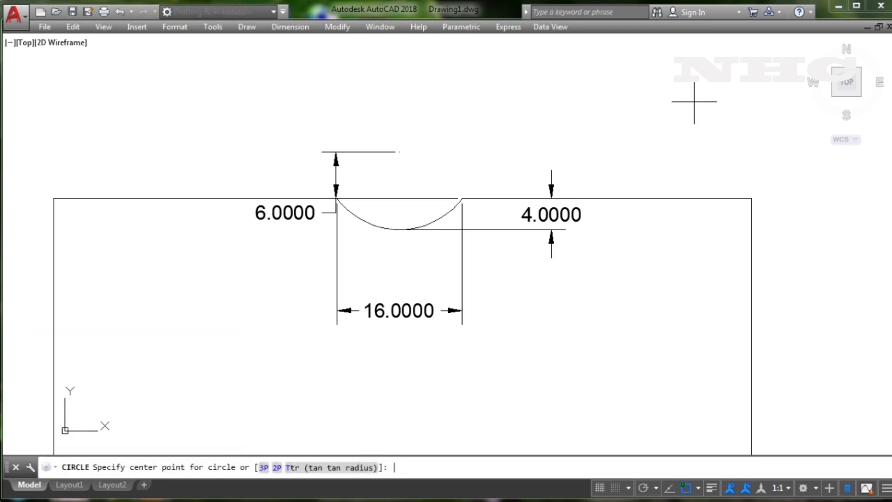
pyautogui.click(621, 358)
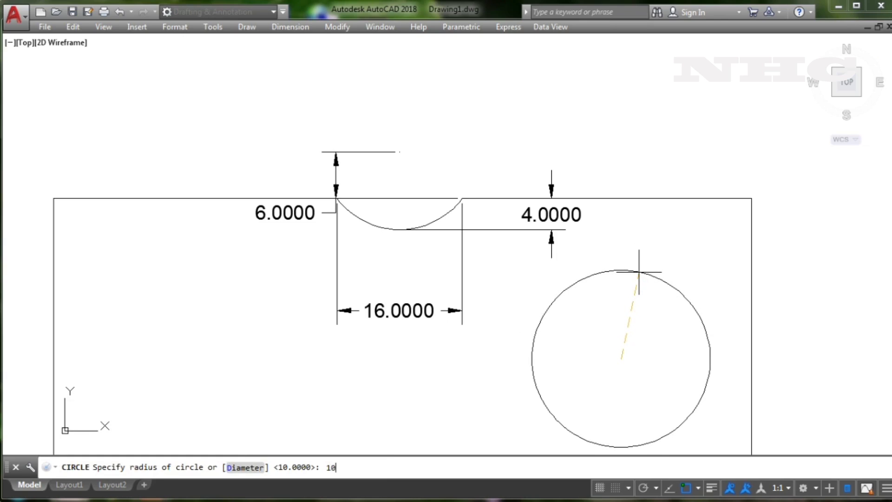
pyautogui.press('Return')
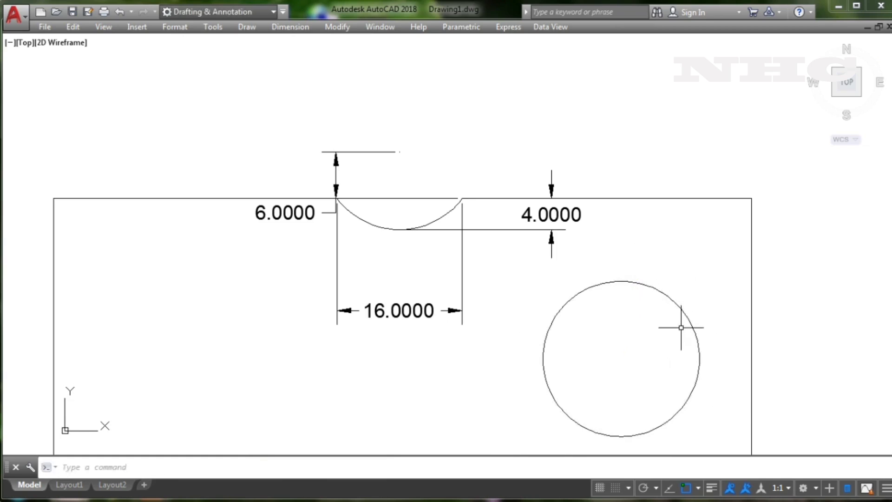
pyautogui.write('l')
pyautogui.press('Return')
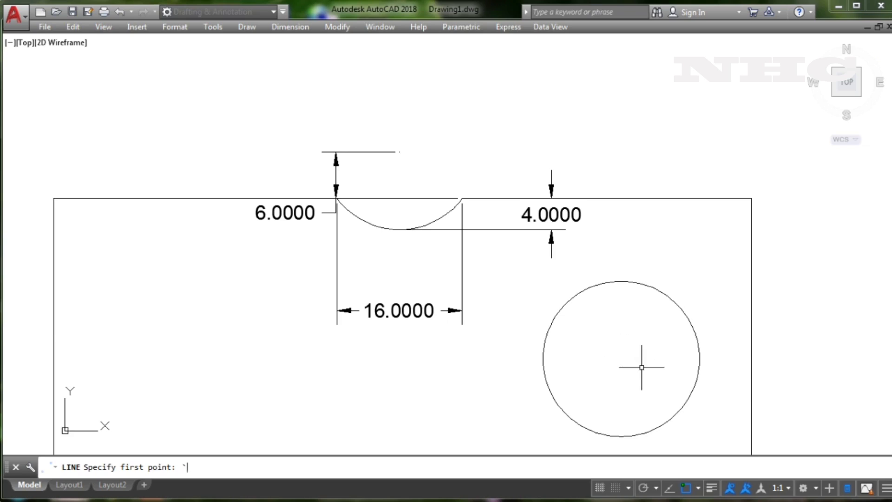
pyautogui.press('Escape')
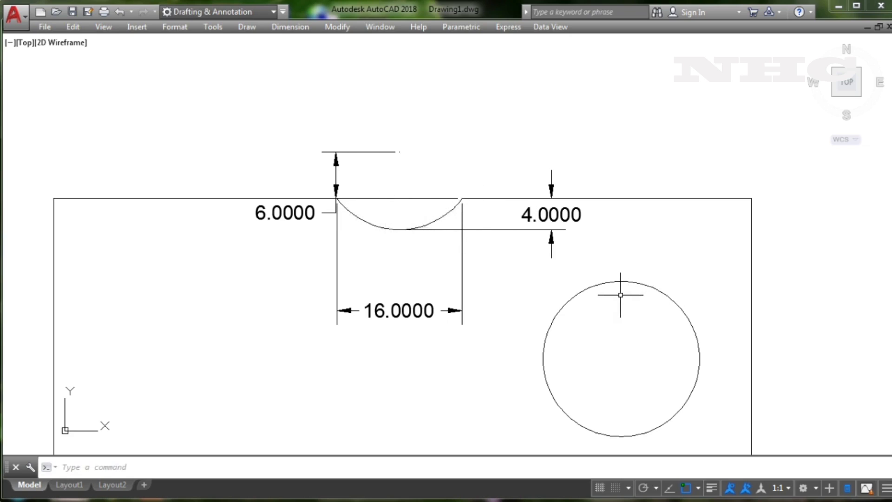
pyautogui.moveTo(620, 295); pyautogui.dragTo(548, 241, button='middle')
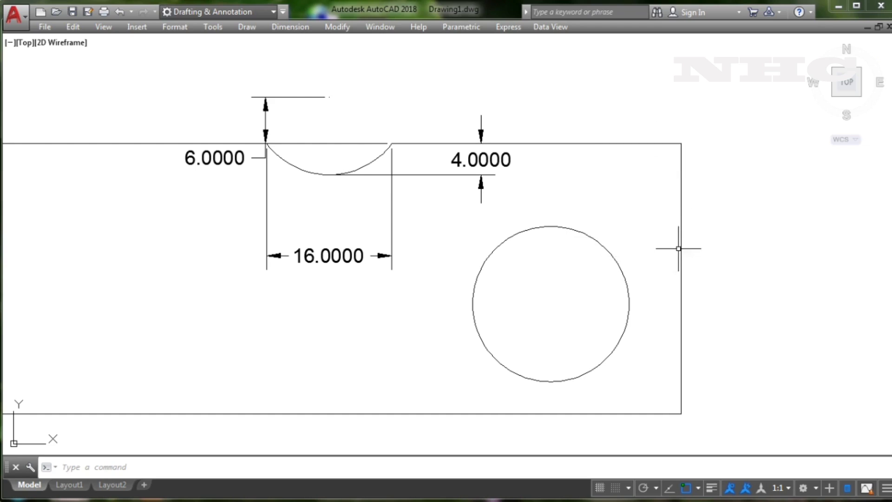
# Delete the loose circle from the drawing.
pyautogui.click(640, 223)
pyautogui.click(569, 307)
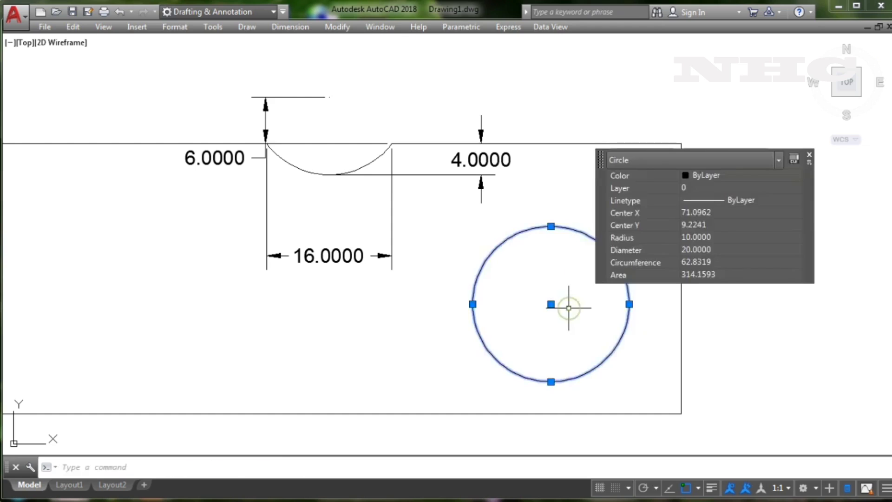
pyautogui.press('Delete')
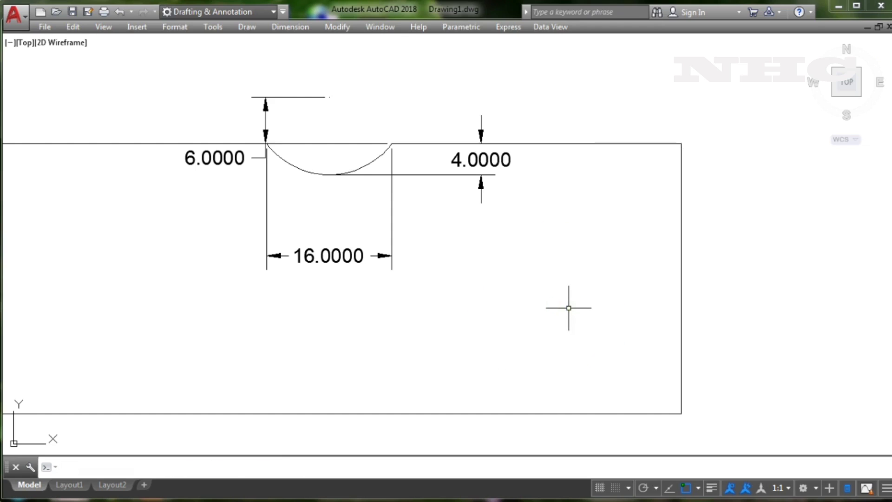
pyautogui.write('d')
# Draw a radius-10 circle tangent to the plate's top and right edges.
pyautogui.press('Return')
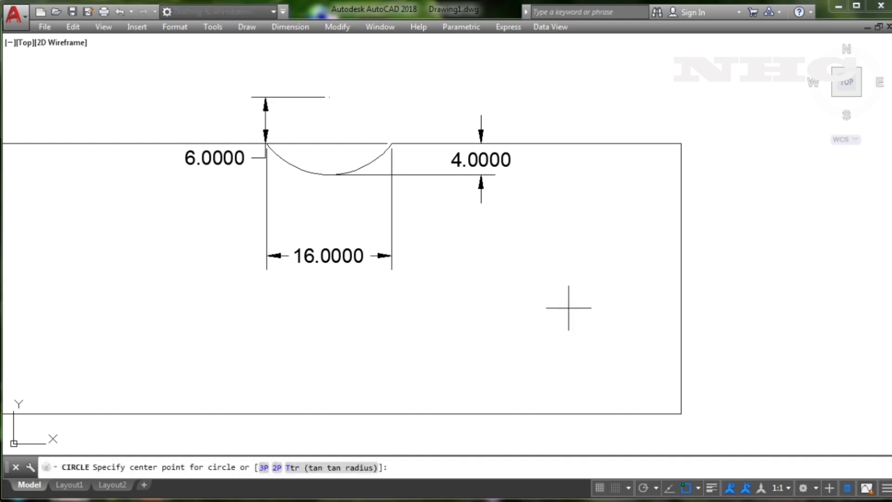
pyautogui.click(306, 469)
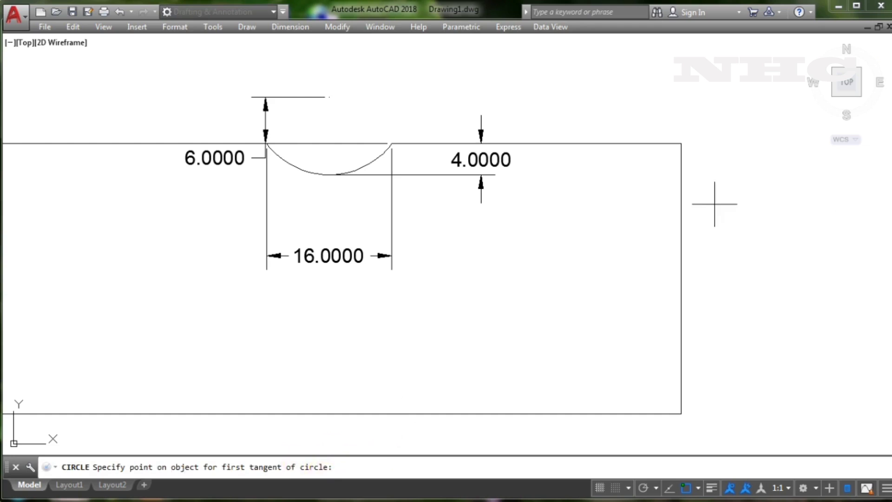
pyautogui.click(682, 189)
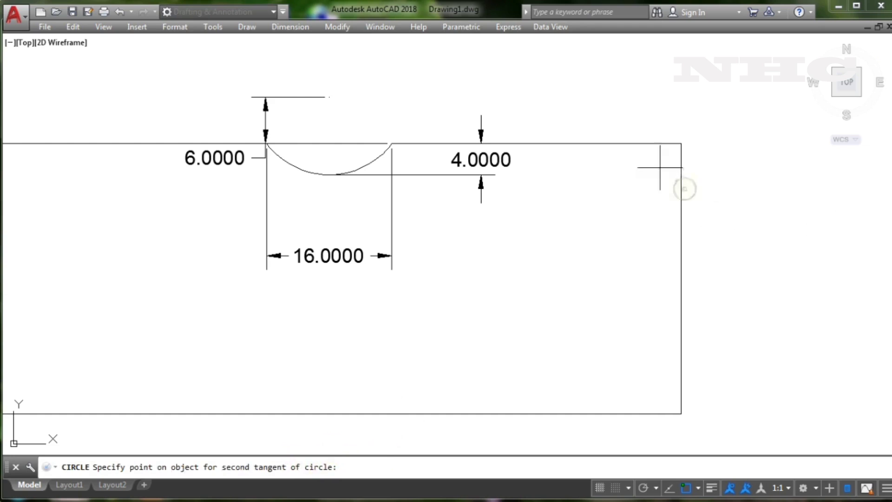
pyautogui.click(635, 144)
pyautogui.write('10')
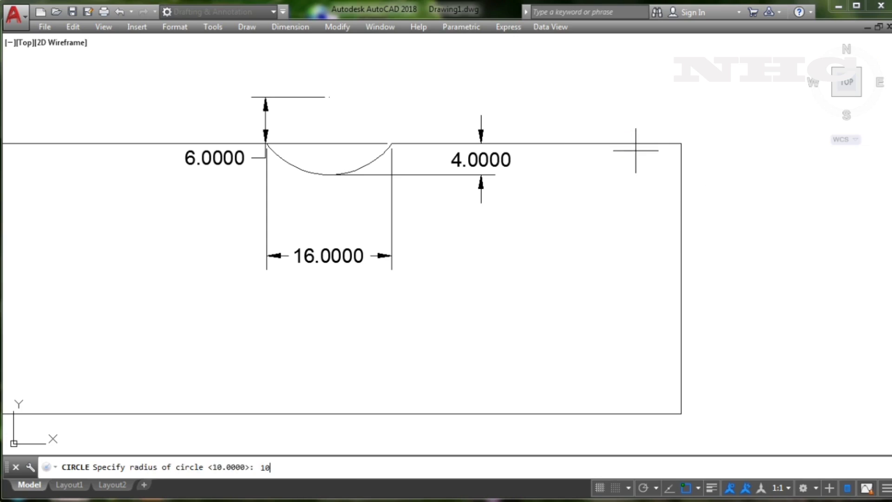
pyautogui.press('Return')
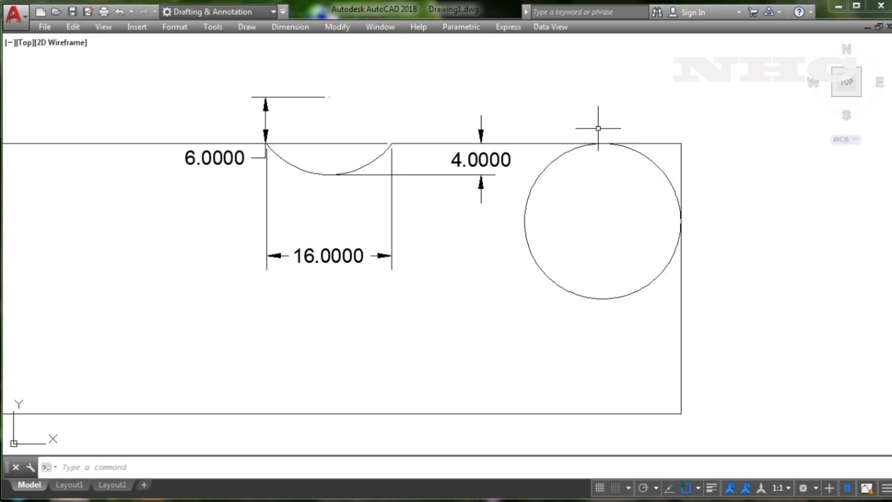
pyautogui.write('tr')
pyautogui.press('Return')
pyautogui.click(699, 242)
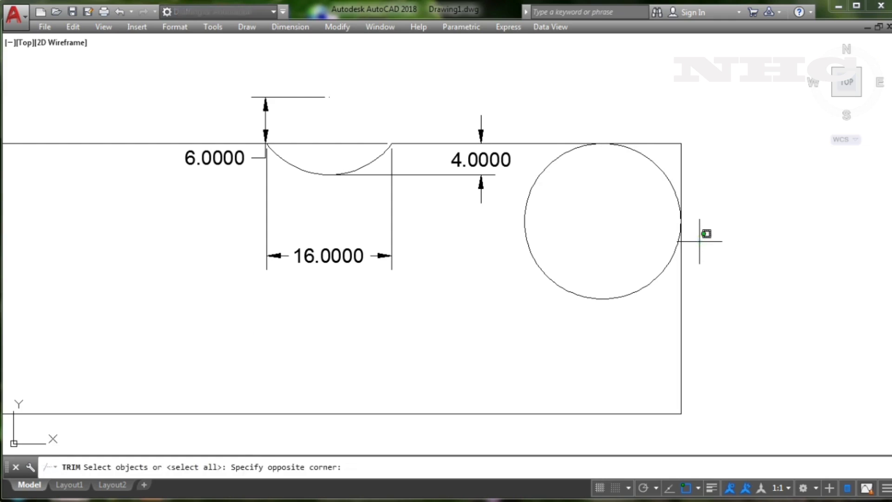
# Trim away the inner circle and the top-edge stub, leaving a radius-10 corner arc.
pyautogui.click(569, 253)
pyautogui.press('Escape')
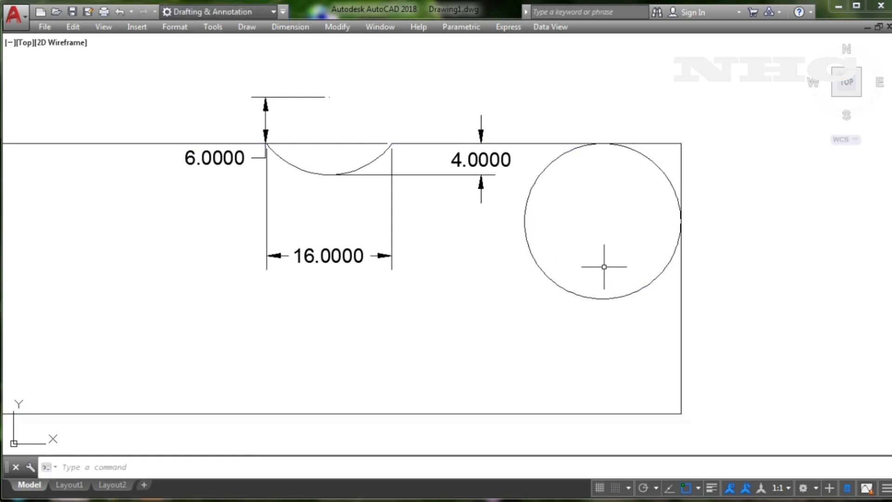
pyautogui.write('tr')
pyautogui.press('Return')
pyautogui.press('Return')
pyautogui.click(553, 211)
pyautogui.click(508, 280)
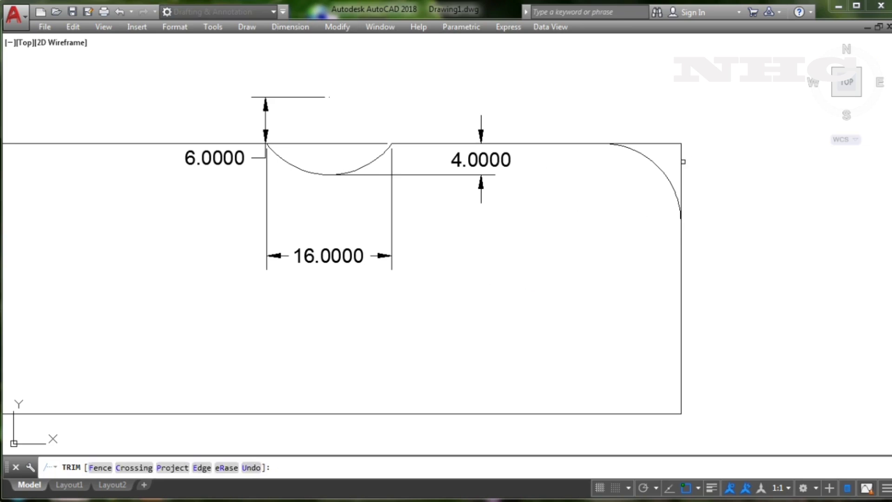
pyautogui.click(670, 143)
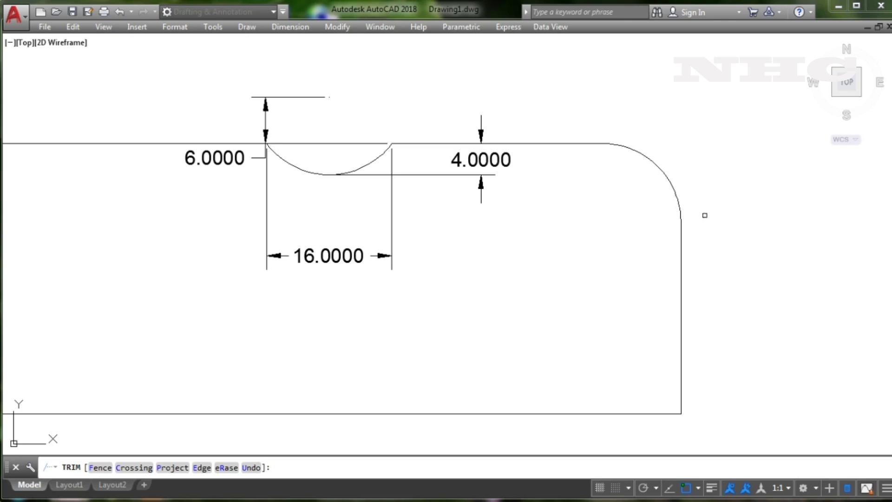
pyautogui.write('c')
pyautogui.press('Return')
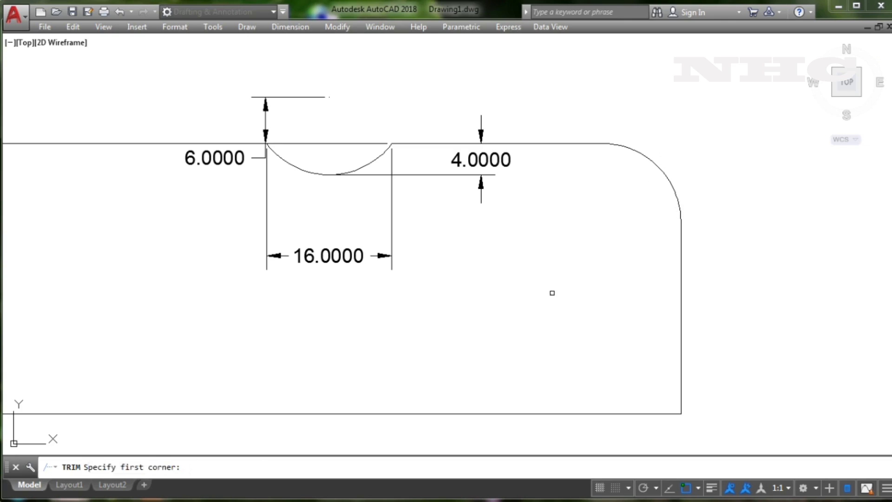
# Draw a radius-10 circle centred below the notch.
pyautogui.press('Escape')
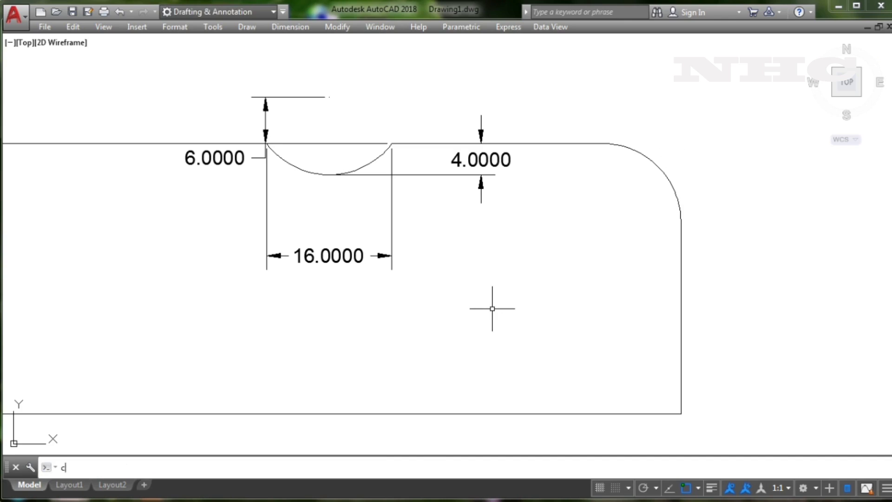
pyautogui.press('Return')
pyautogui.click(455, 272)
pyautogui.write('10')
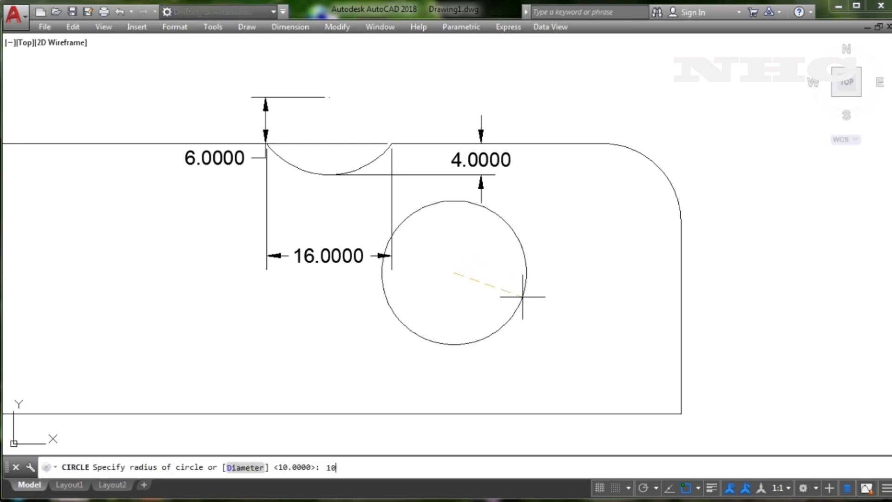
pyautogui.press('Return')
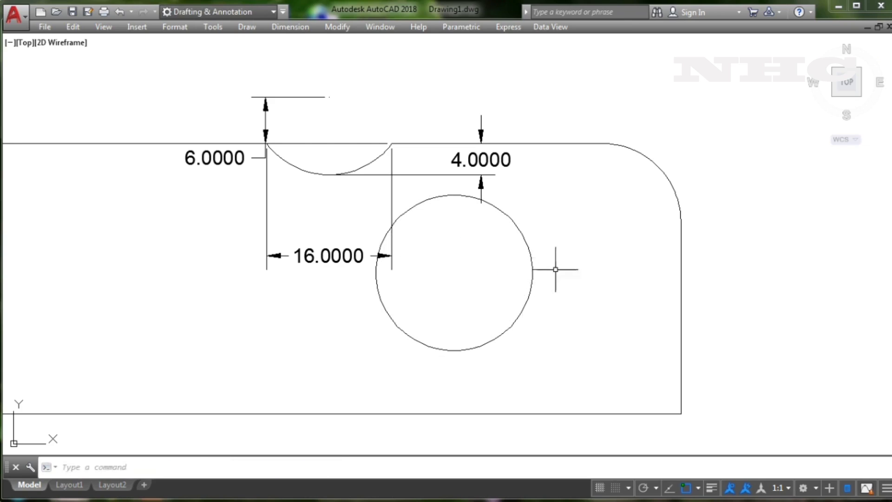
pyautogui.write('1')
# Draw vertical and horizontal diameter lines through the circle's quadrant points.
pyautogui.press('Return')
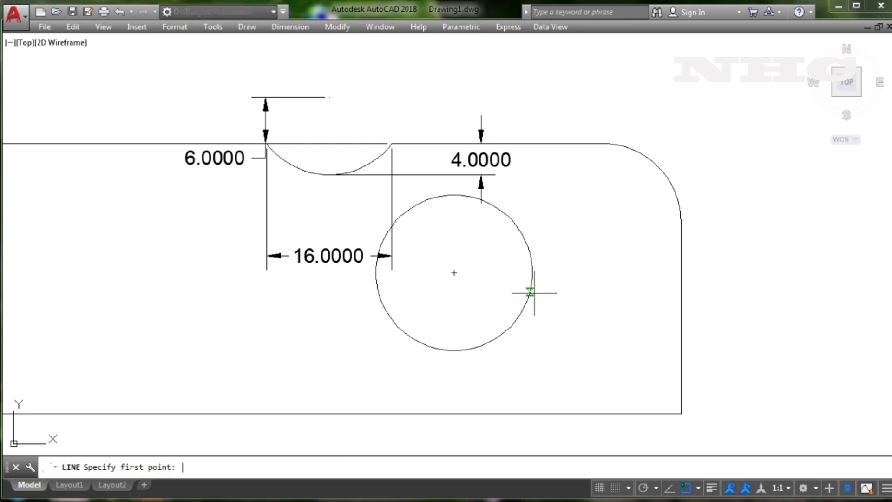
pyautogui.click(454, 195)
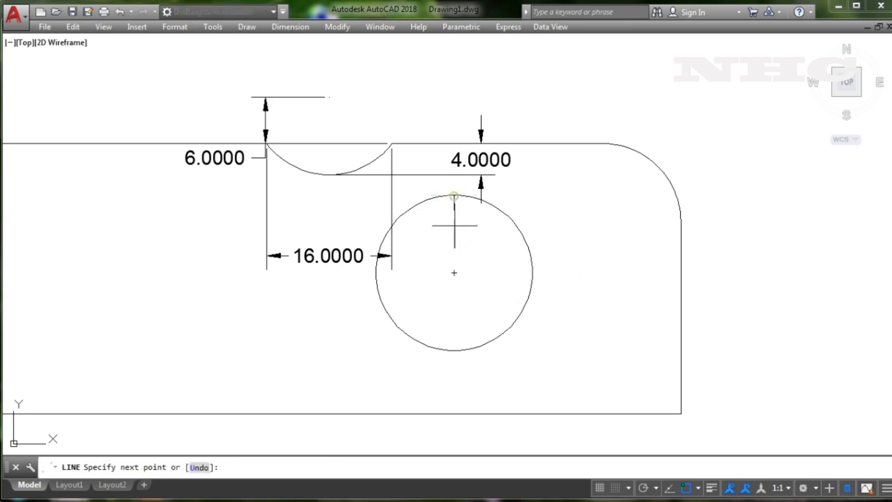
pyautogui.click(454, 350)
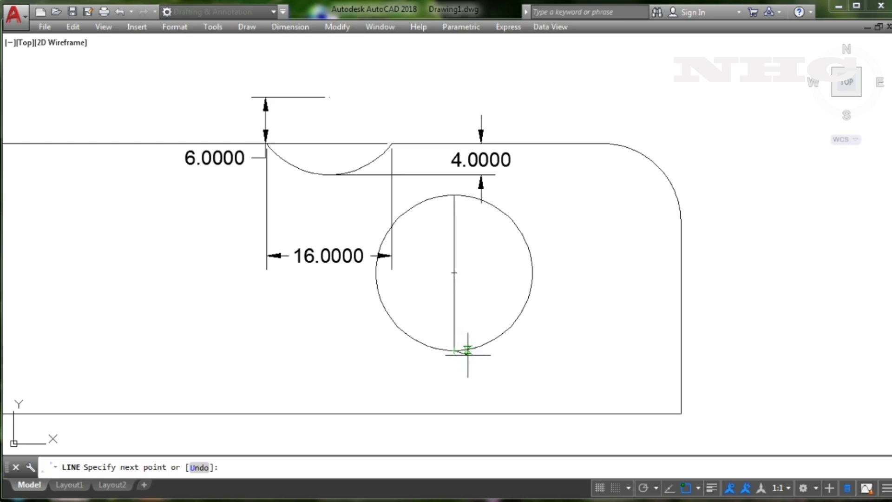
pyautogui.press('Return')
pyautogui.press('Return')
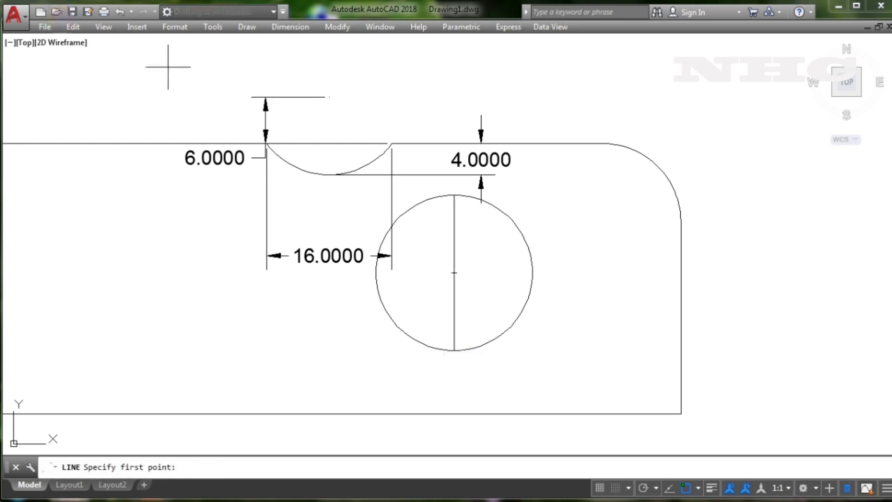
pyautogui.click(376, 273)
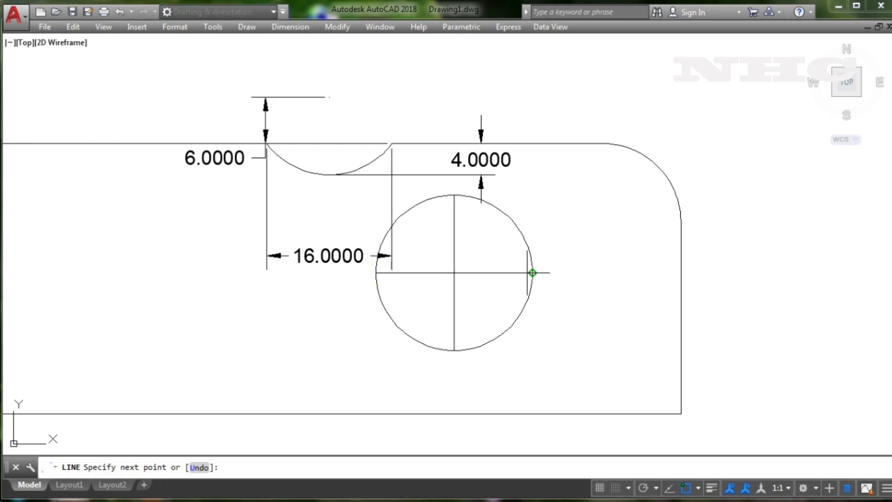
pyautogui.click(533, 273)
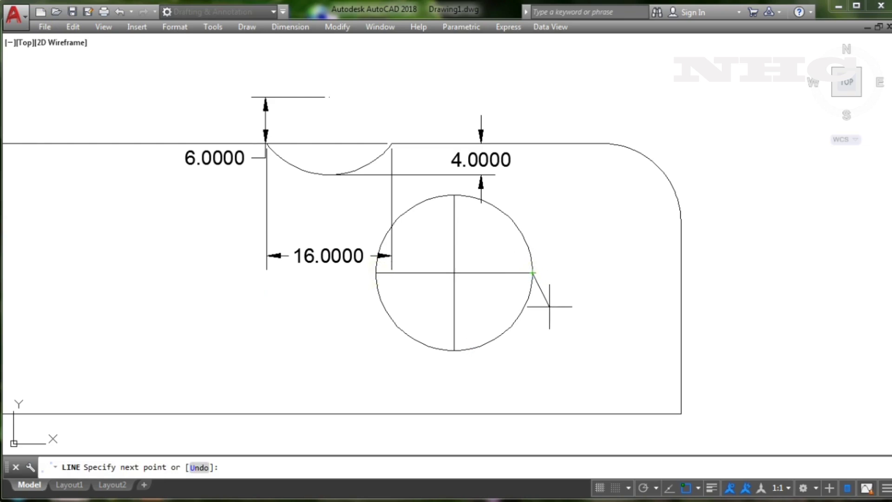
pyautogui.press('Return')
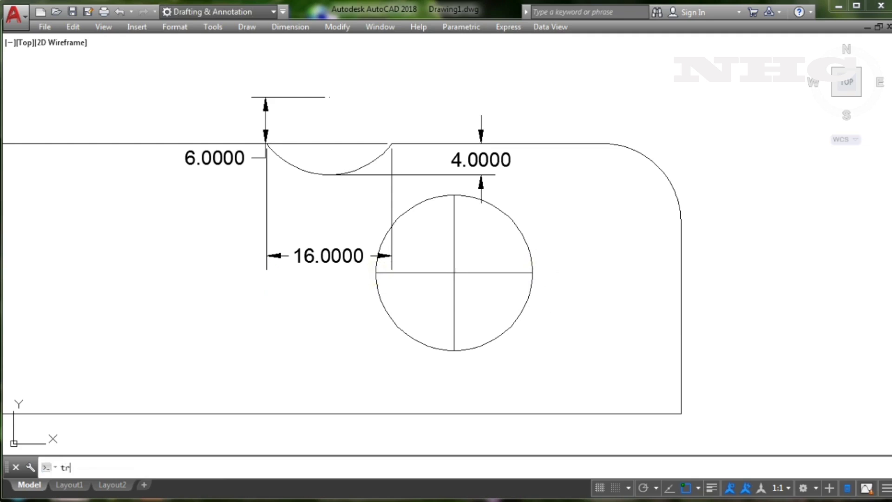
# Trim and erase the circle down to a single quarter-circle wedge.
pyautogui.press('Return')
pyautogui.click(409, 200)
pyautogui.click(414, 218)
pyautogui.click(414, 199)
pyautogui.click(410, 255)
pyautogui.click(401, 321)
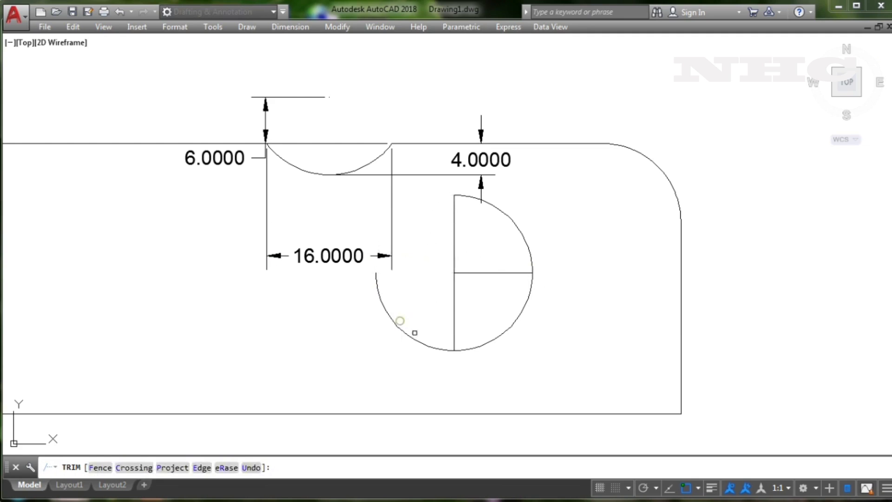
pyautogui.click(519, 332)
pyautogui.click(445, 319)
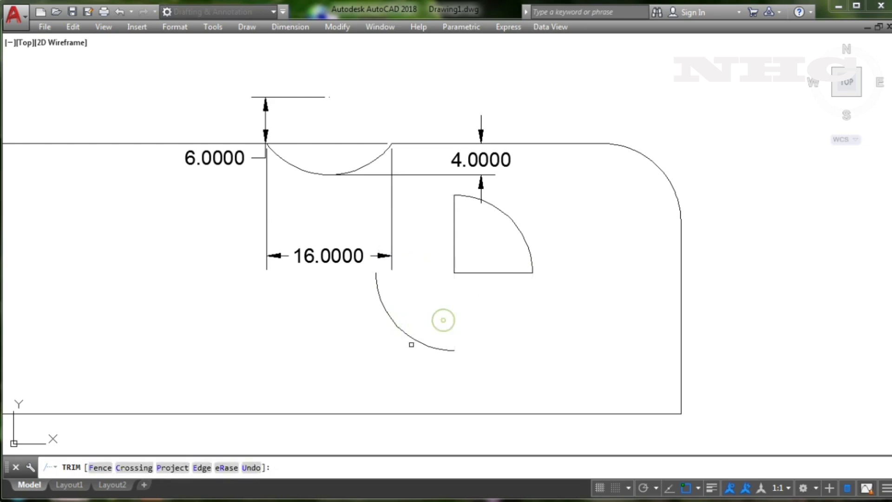
pyautogui.press('Escape')
pyautogui.click(428, 311)
pyautogui.click(370, 351)
pyautogui.press('Return')
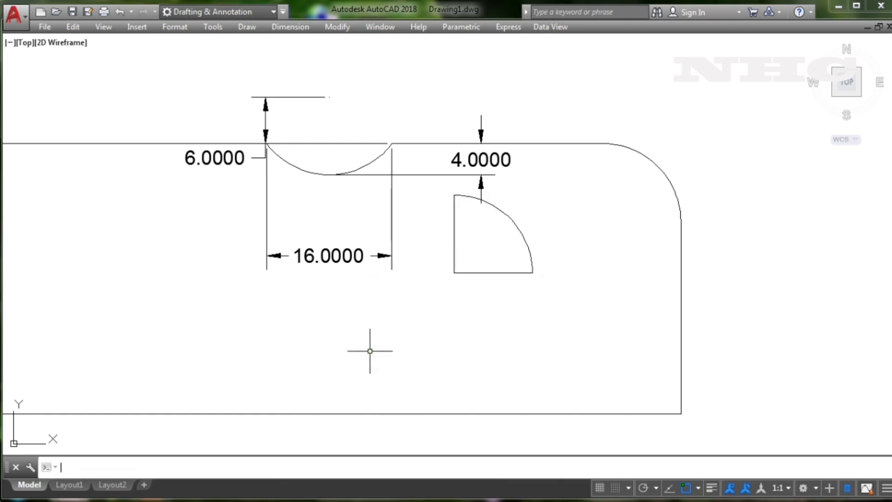
# Move the quarter-circle by its bottom-left corner to a point lower right.
pyautogui.write('mo')
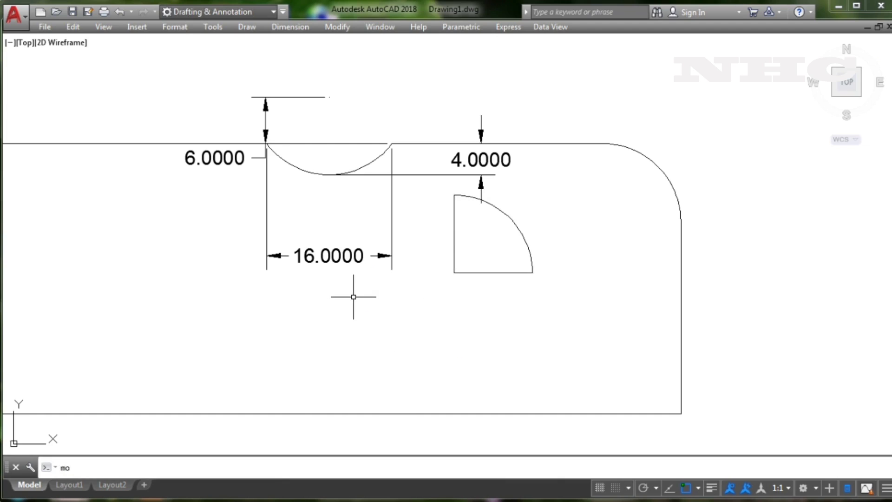
pyautogui.write('ve')
pyautogui.press('Return')
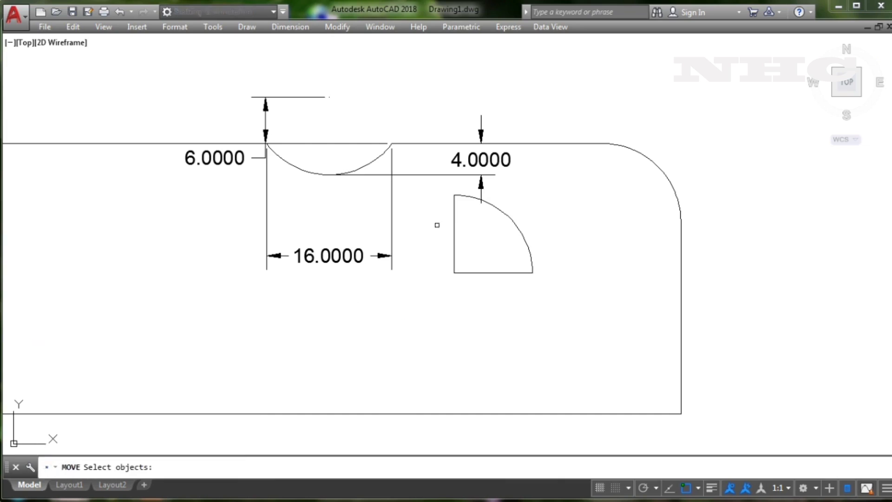
pyautogui.click(509, 216)
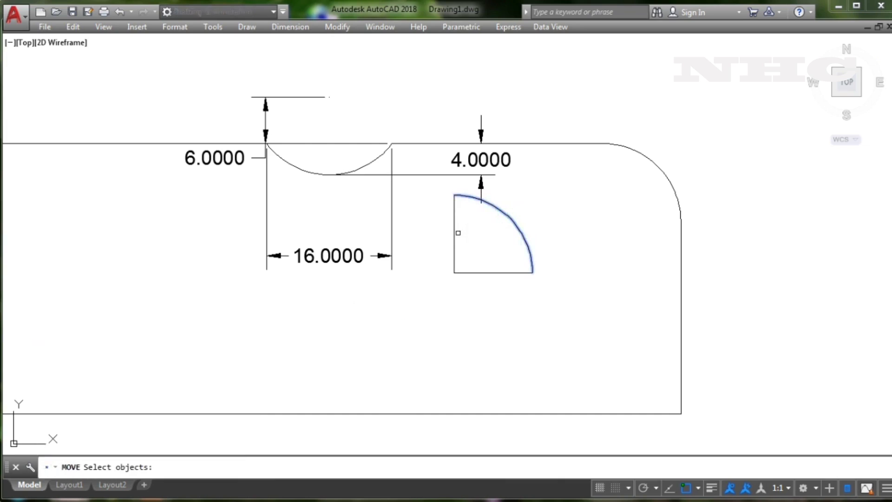
pyautogui.click(456, 229)
pyautogui.click(478, 271)
pyautogui.press('Return')
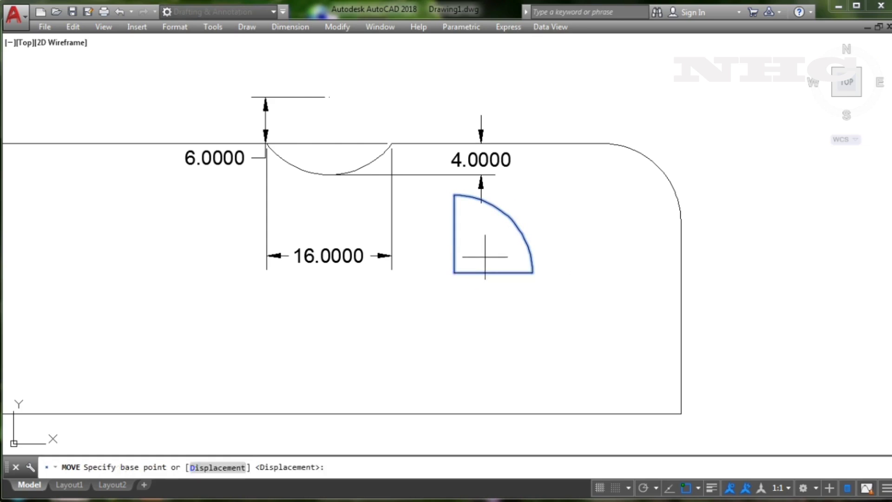
pyautogui.click(455, 273)
pyautogui.click(522, 336)
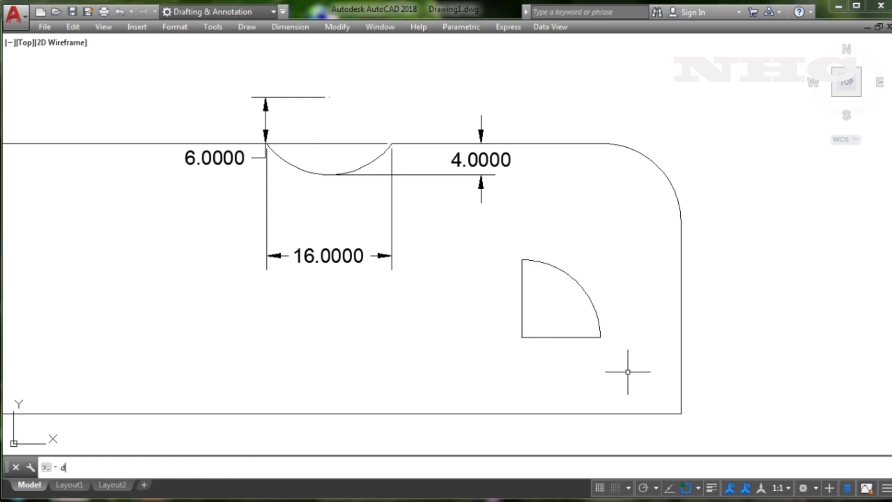
# Dimension the quarter-circle cutout as 10.0000 wide and 10.0000 tall.
pyautogui.write('imen')
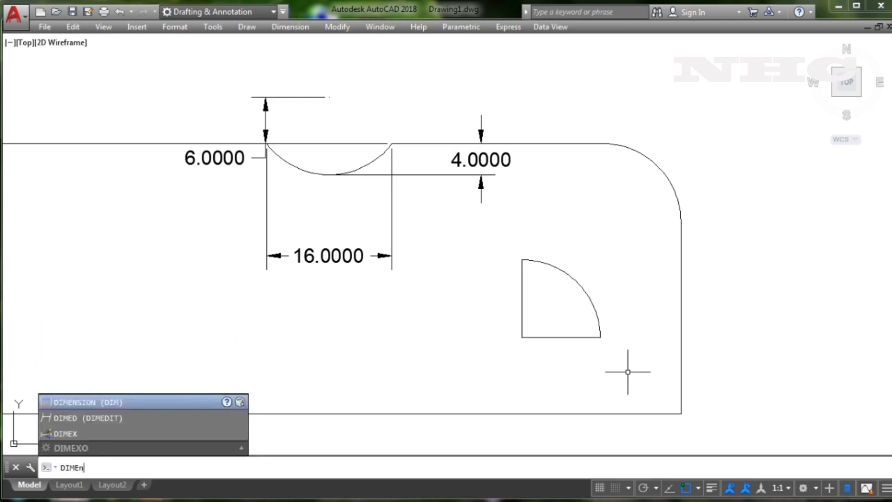
pyautogui.press('Return')
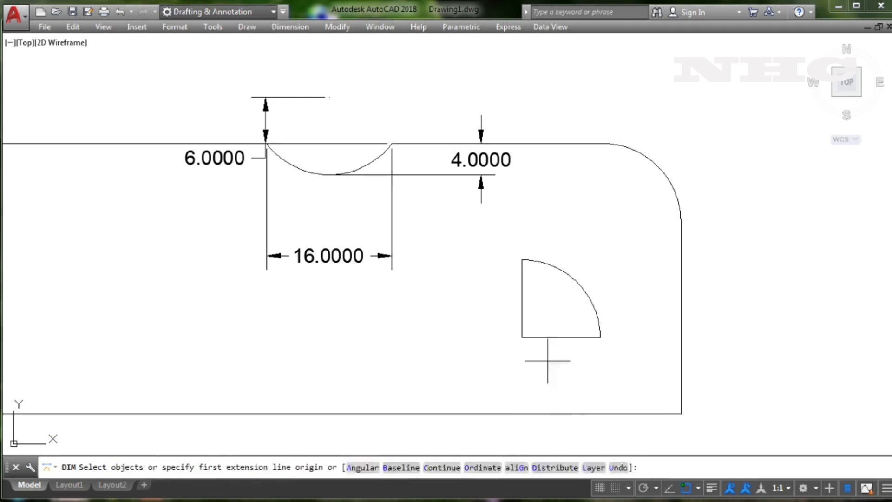
pyautogui.click(522, 337)
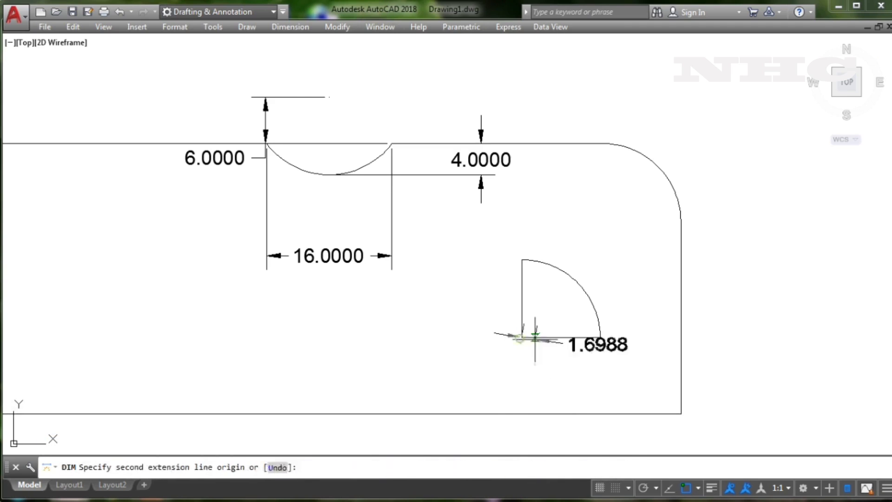
pyautogui.click(601, 337)
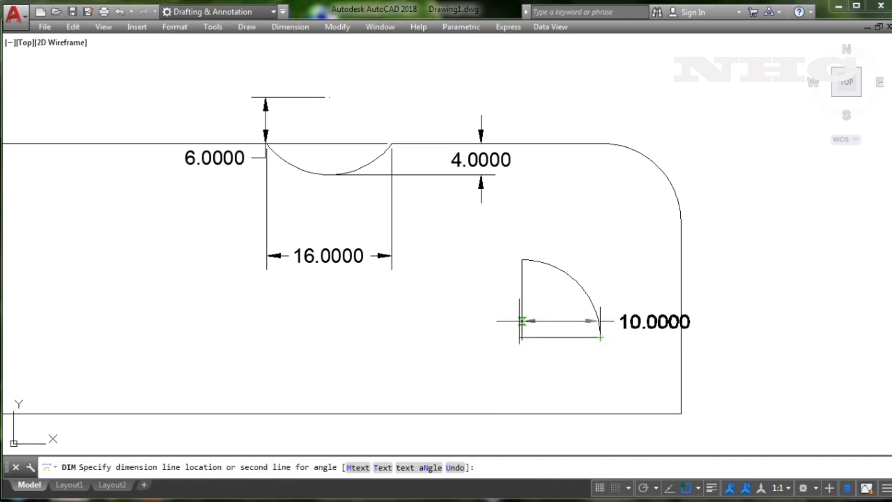
pyautogui.click(532, 362)
pyautogui.click(522, 337)
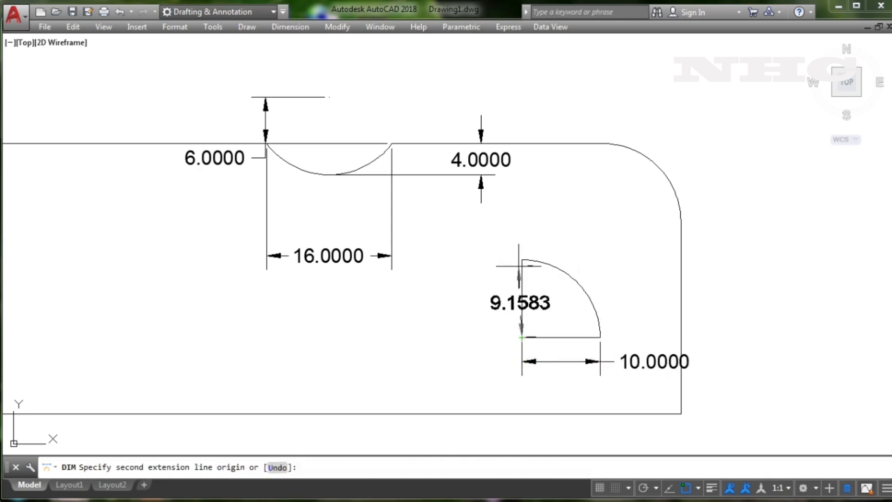
pyautogui.click(468, 269)
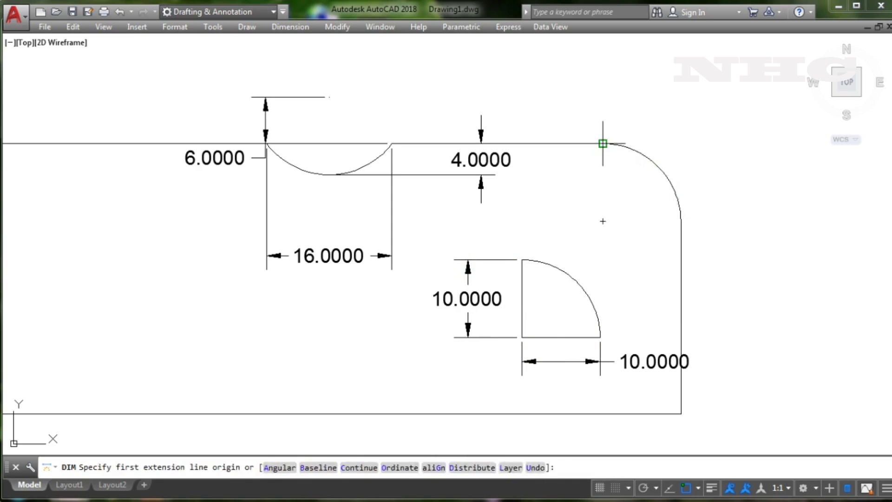
# Dimension the rounded corner as 10.0000 vertically and 10.0000 horizontally.
pyautogui.click(681, 221)
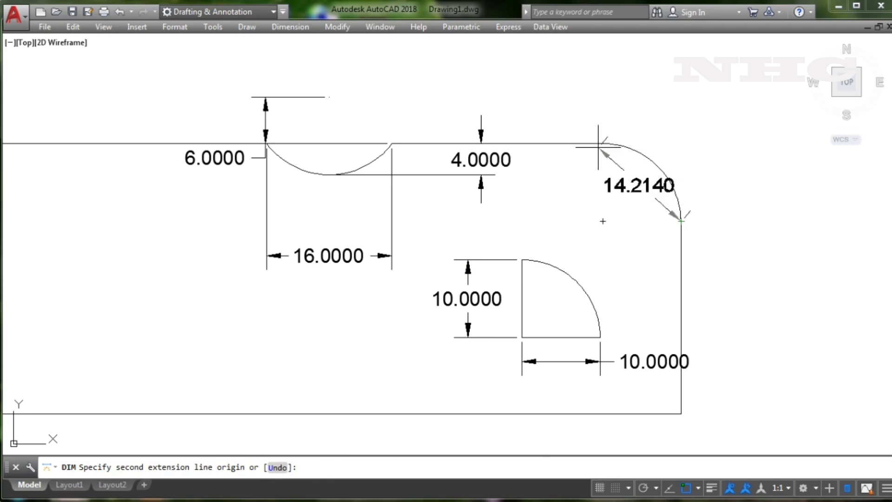
pyautogui.click(603, 143)
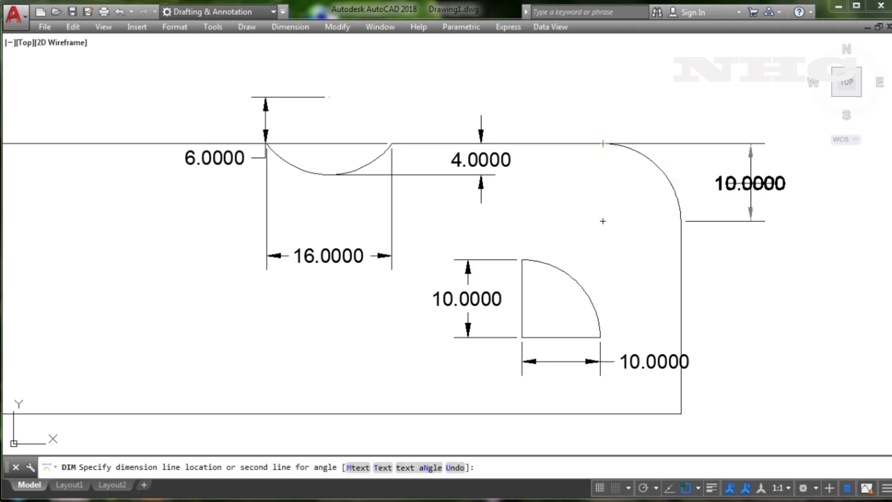
pyautogui.click(761, 183)
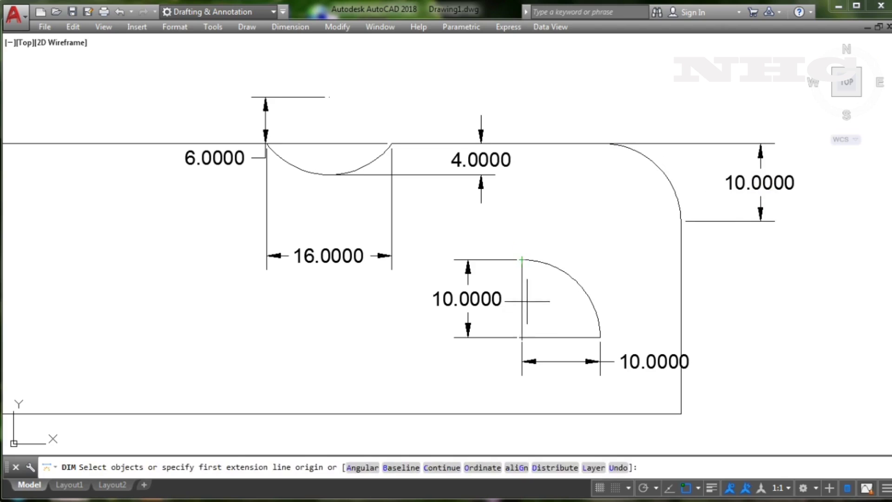
pyautogui.click(682, 221)
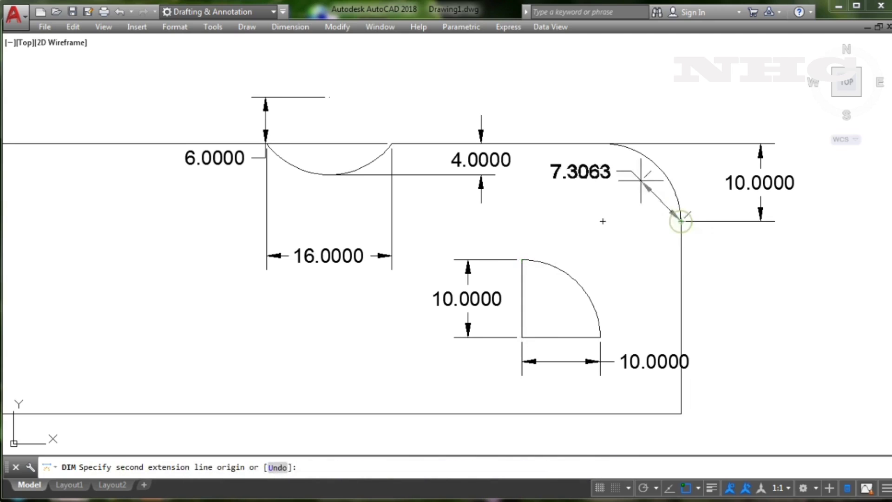
pyautogui.click(603, 144)
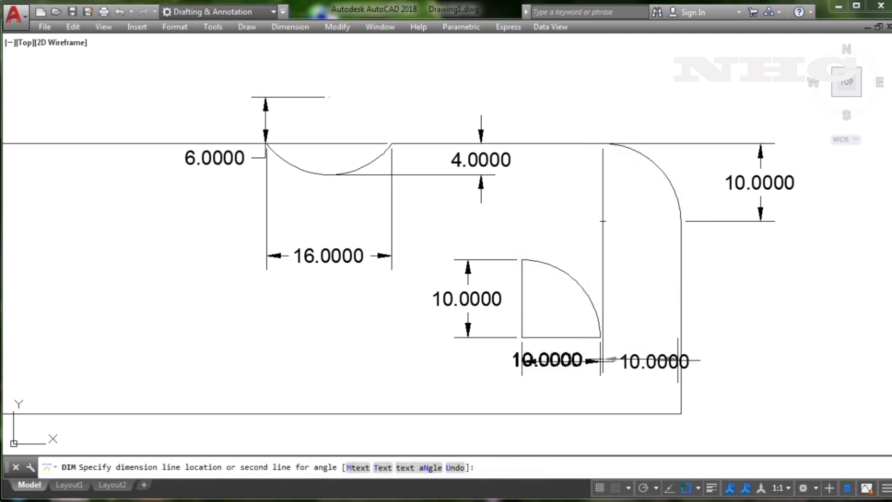
pyautogui.click(681, 393)
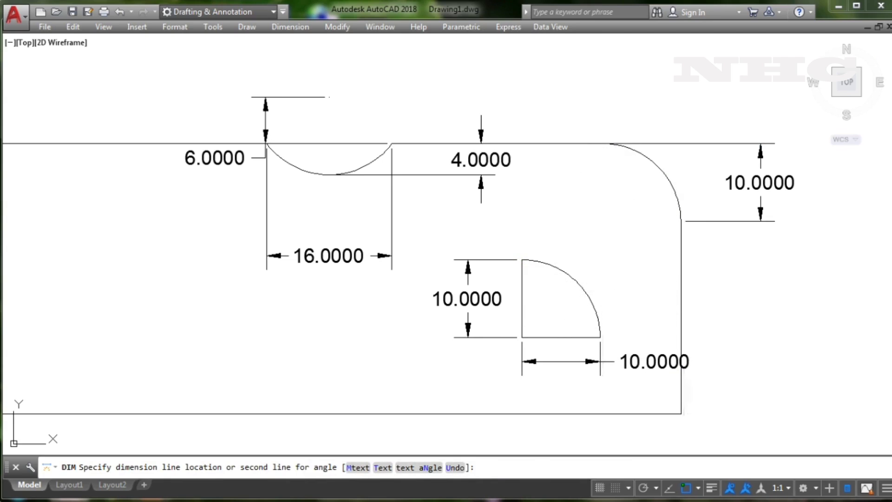
pyautogui.press('Escape')
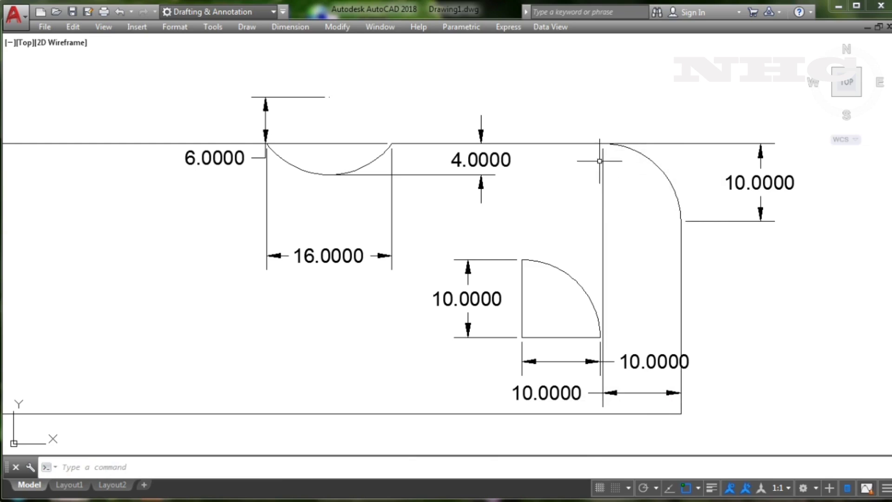
pyautogui.write('c')
pyautogui.press('Return')
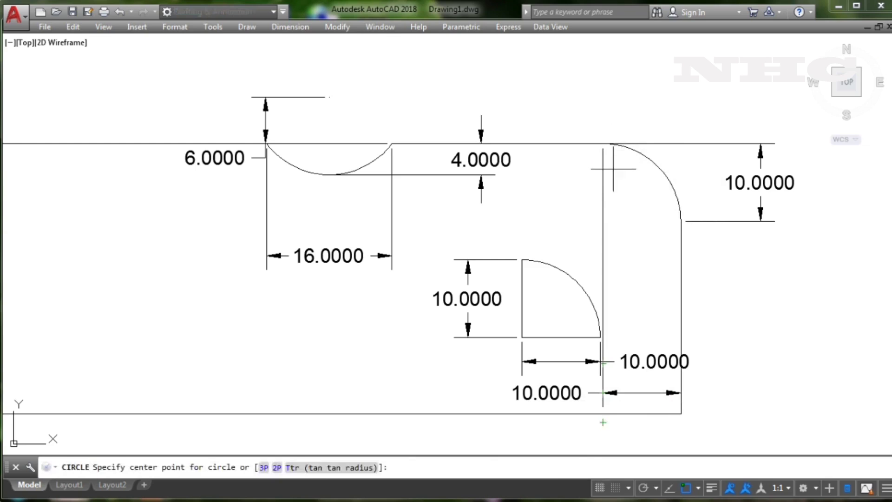
pyautogui.click(602, 221)
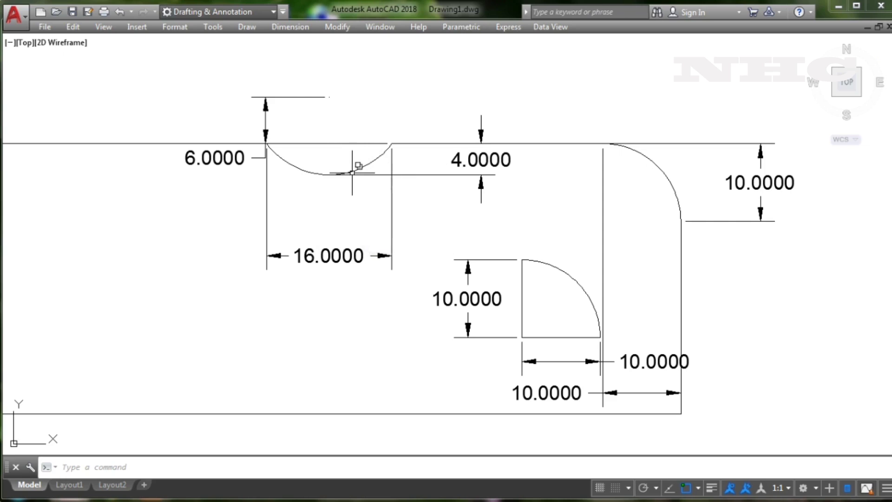
pyautogui.write('ARC')
pyautogui.press('Return')
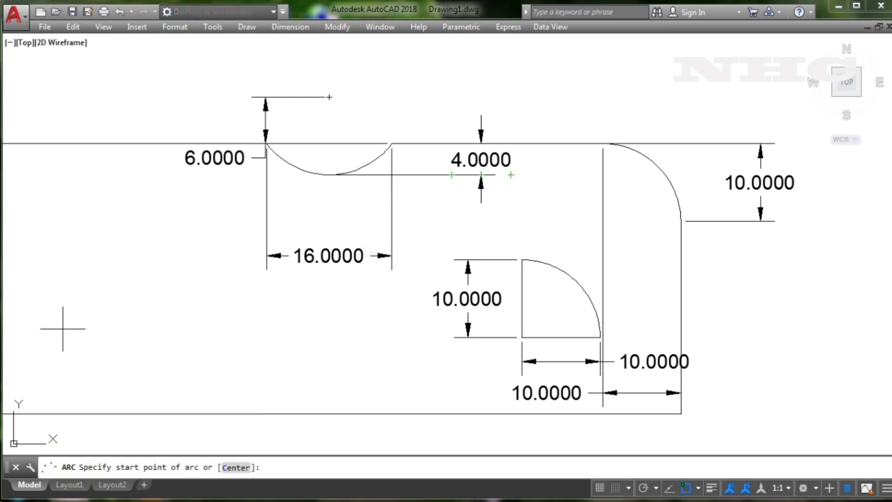
pyautogui.click(111, 319)
pyautogui.click(170, 282)
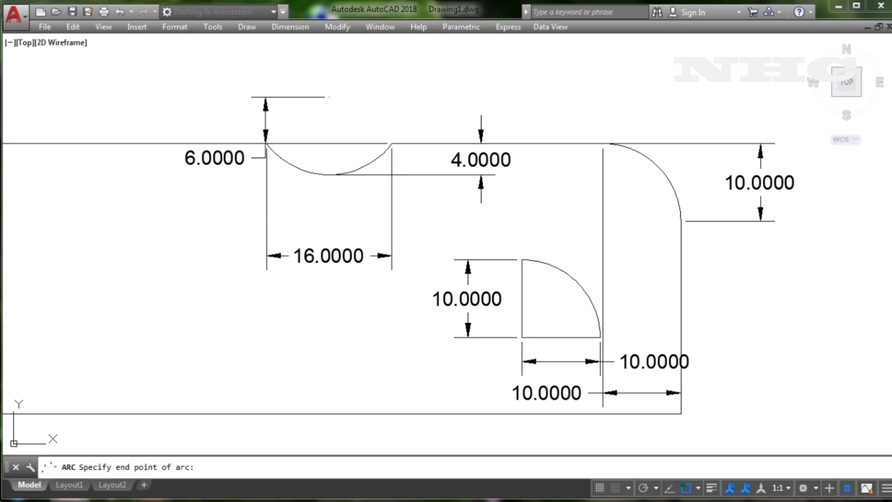
pyautogui.press('Escape')
pyautogui.scroll(-4, 199, 279)
# Pan and zoom so the entire dimensioned plate fits the view.
pyautogui.moveTo(201, 281); pyautogui.dragTo(270, 271, button='middle')
pyautogui.scroll(2, 270, 267)
pyautogui.scroll(2, 270, 264)
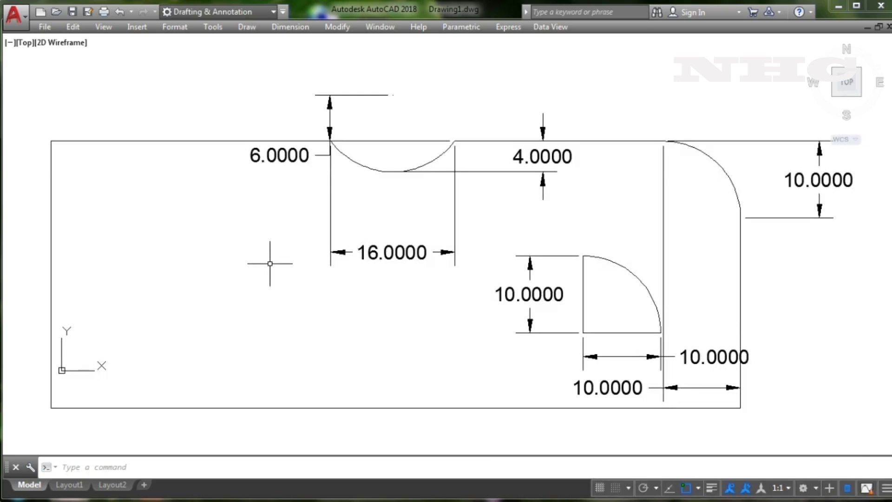